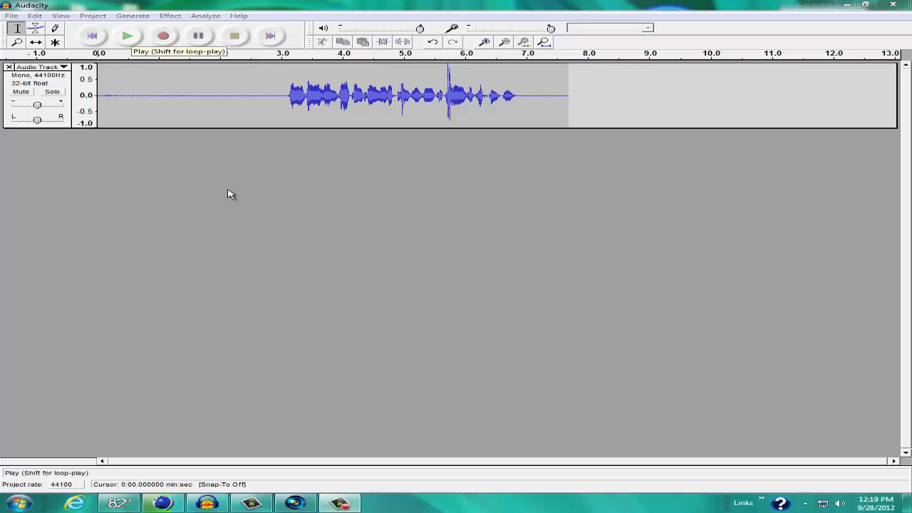
- Play the recorded audio track to hear its background noise and speech
{"action": "key", "text": "space"}
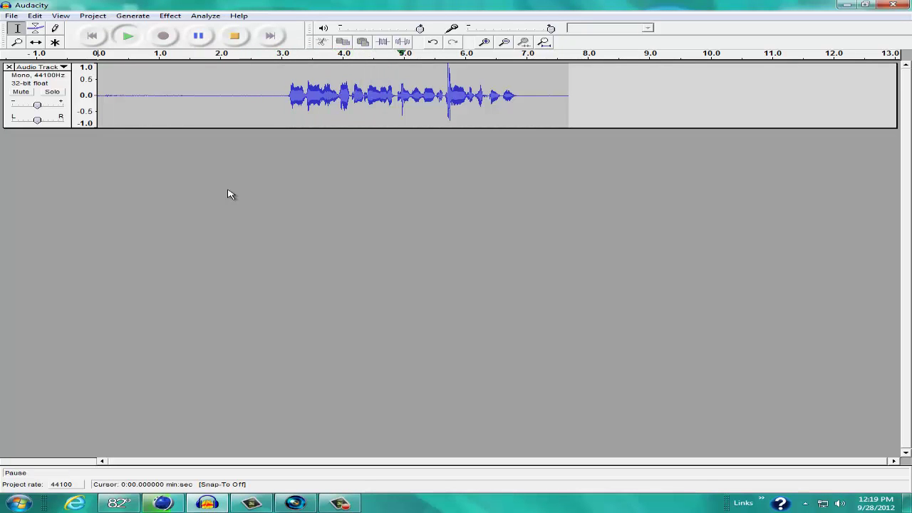
{"action": "key", "text": "space"}
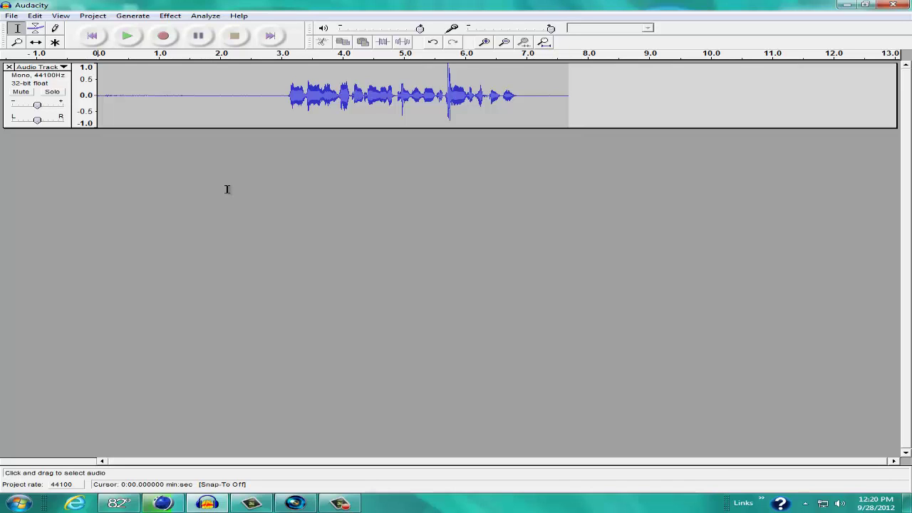
- Select the quiet opening before the speech, from 0 to about 3.08 s, and get a noise profile from it
{"action": "key", "text": "ctrl+z"}
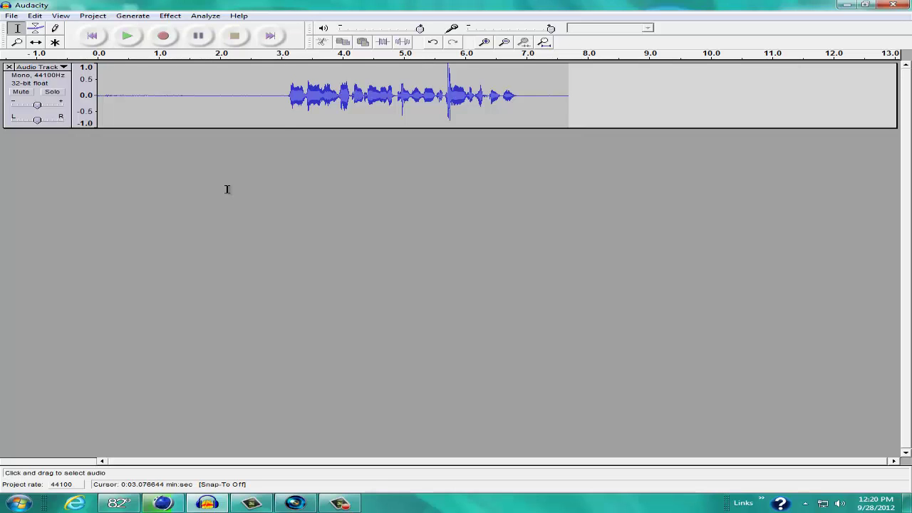
{"action": "left_click_drag", "start_coordinate": [285, 95], "coordinate": [98, 96]}
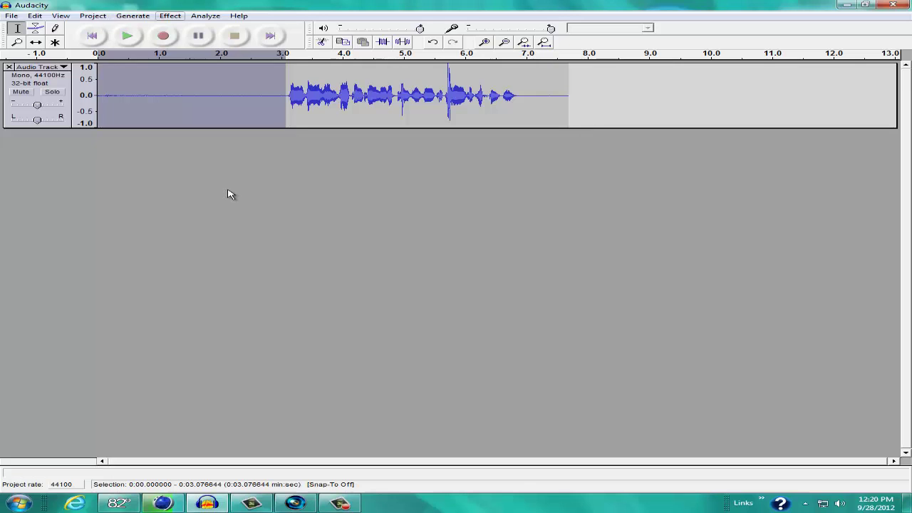
{"action": "left_click", "coordinate": [170, 16]}
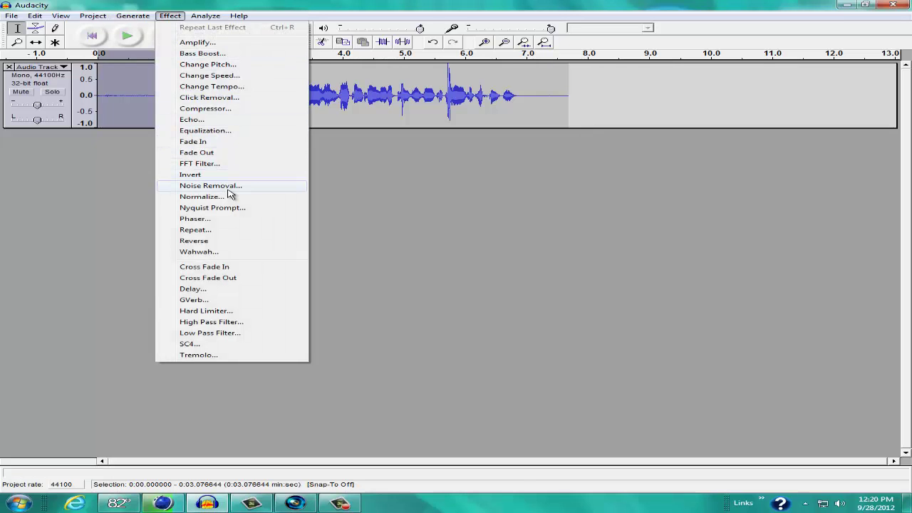
{"action": "left_click", "coordinate": [228, 187]}
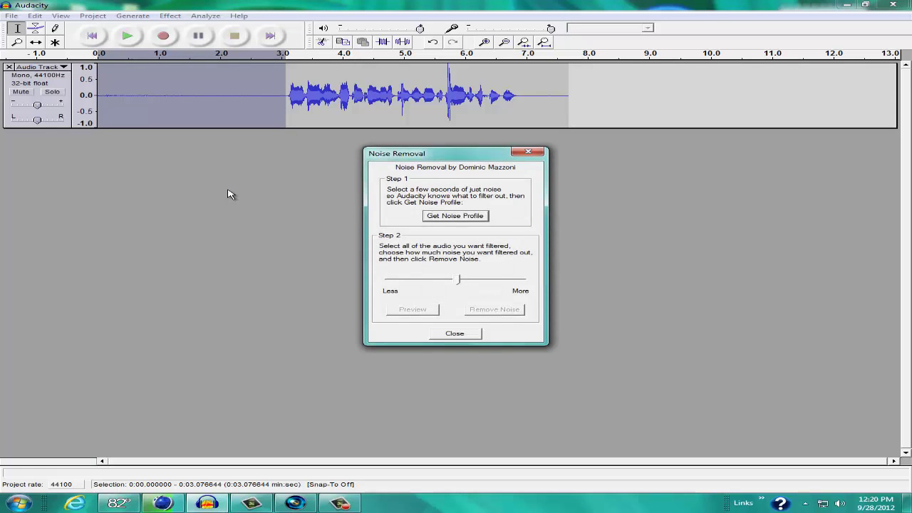
{"action": "key", "text": "Return"}
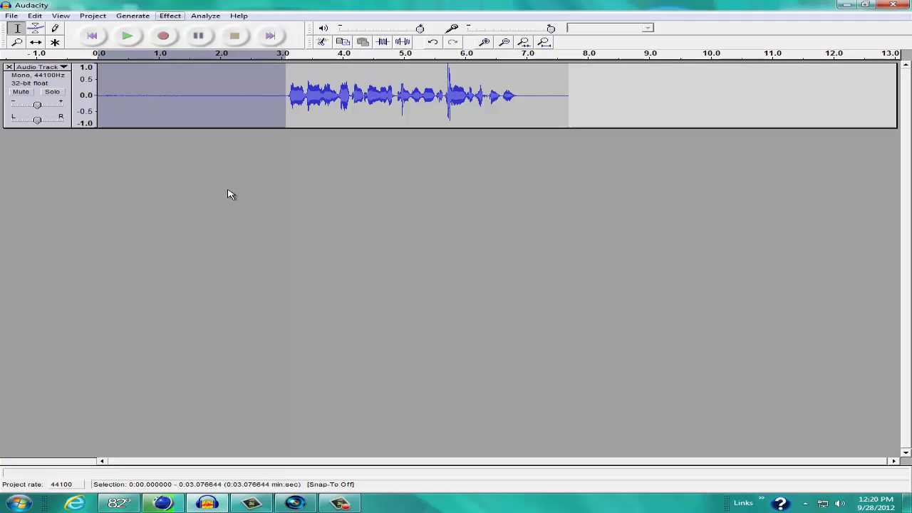
- Run Noise Removal on the selected opening at the maximum strength and play that section back
{"action": "left_click", "coordinate": [169, 16]}
{"action": "key", "text": "Down"}
{"action": "key", "text": "Down"}
{"action": "key", "text": "Down"}
{"action": "key", "text": "Down"}
{"action": "key", "text": "Down"}
{"action": "key", "text": "Down"}
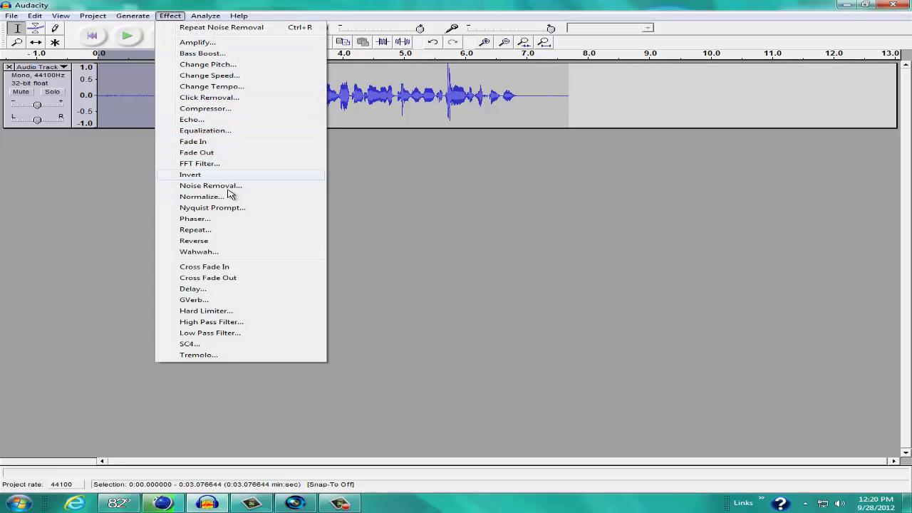
{"action": "key", "text": "Return"}
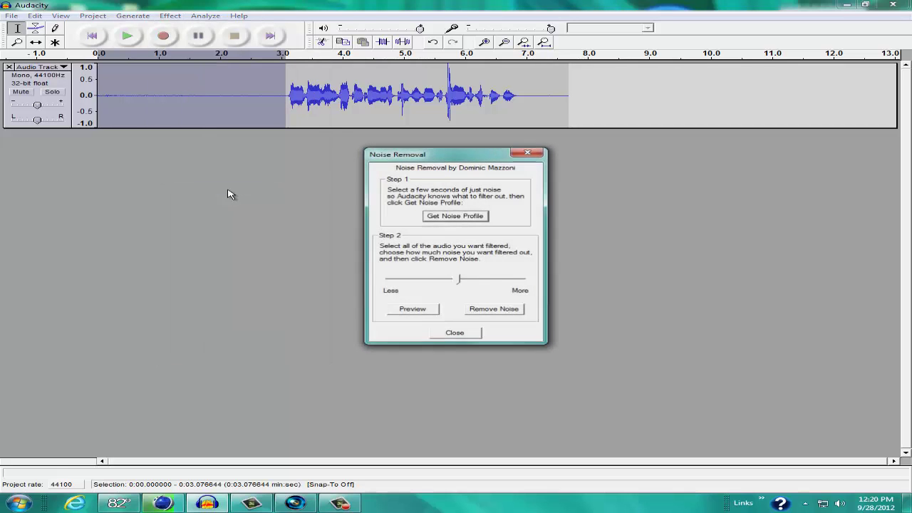
{"action": "left_click_drag", "start_coordinate": [457, 280], "coordinate": [389, 279]}
{"action": "key", "text": "End"}
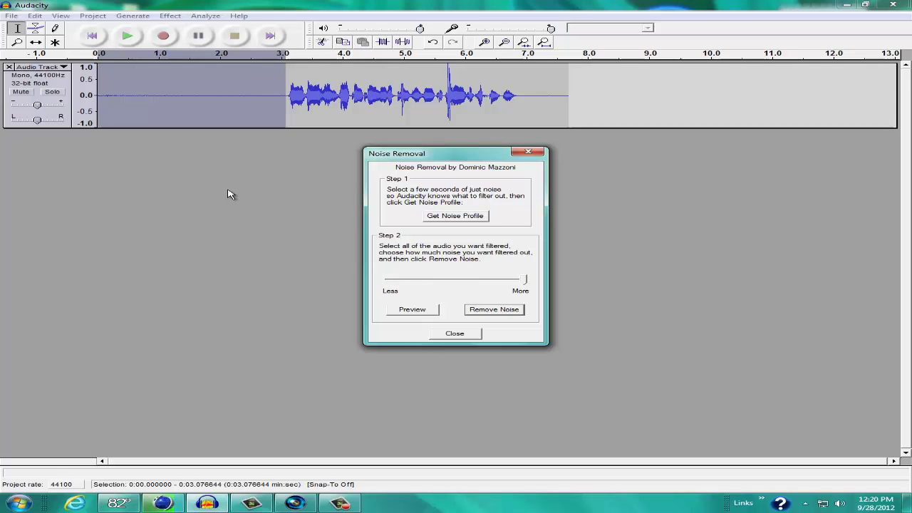
{"action": "mouse_move", "coordinate": [438, 153]}
{"action": "left_mouse_down"}
{"action": "mouse_move", "coordinate": [419, 155]}
{"action": "mouse_move", "coordinate": [436, 154]}
{"action": "left_mouse_up"}
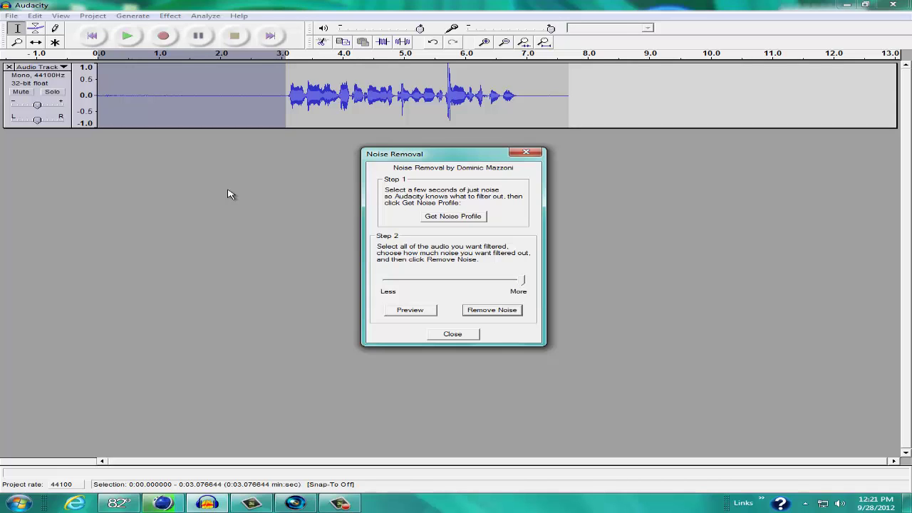
{"action": "key", "text": "Return"}
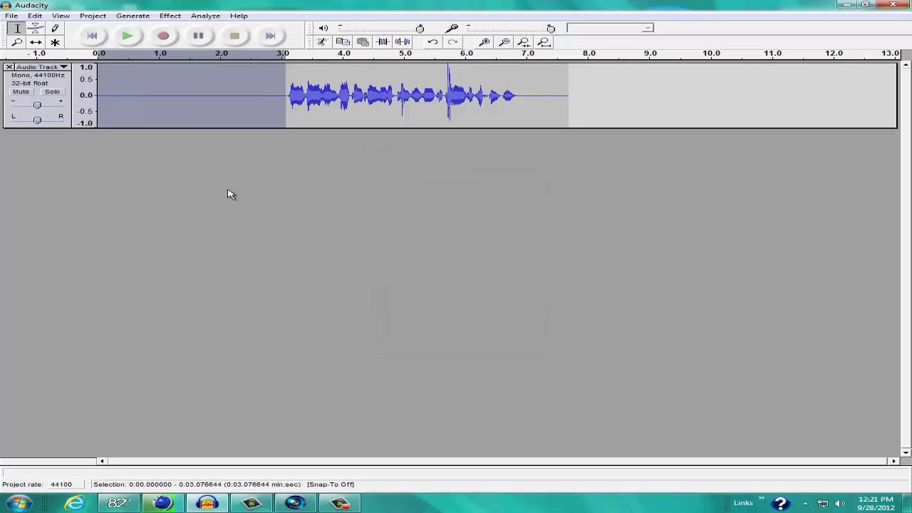
{"action": "key", "text": "space"}
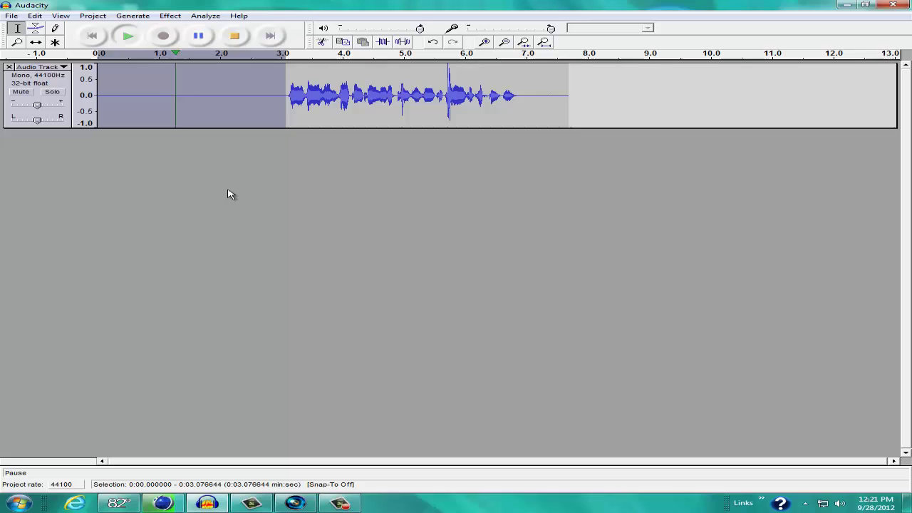
{"action": "left_click", "coordinate": [235, 36]}
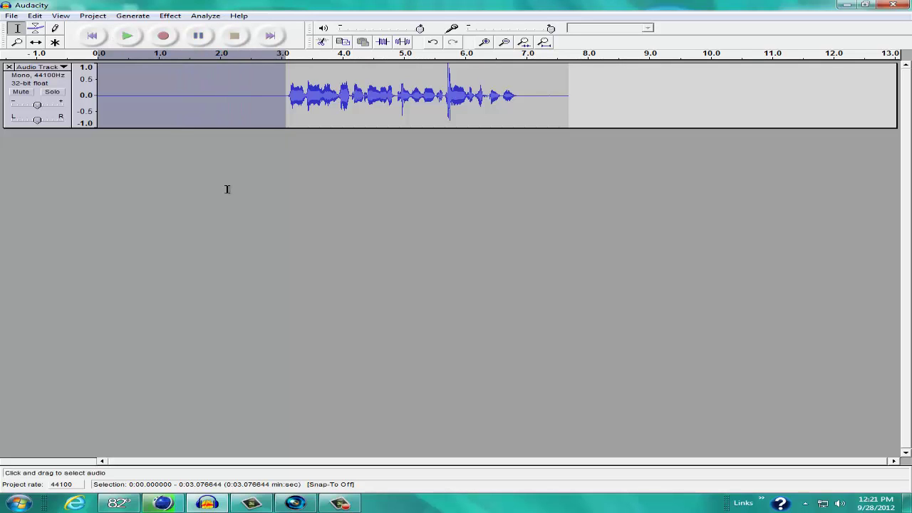
- Run Noise Removal on the quiet tail after the speech, from about 6.84 s to the end of the track
{"action": "left_click", "coordinate": [517, 95]}
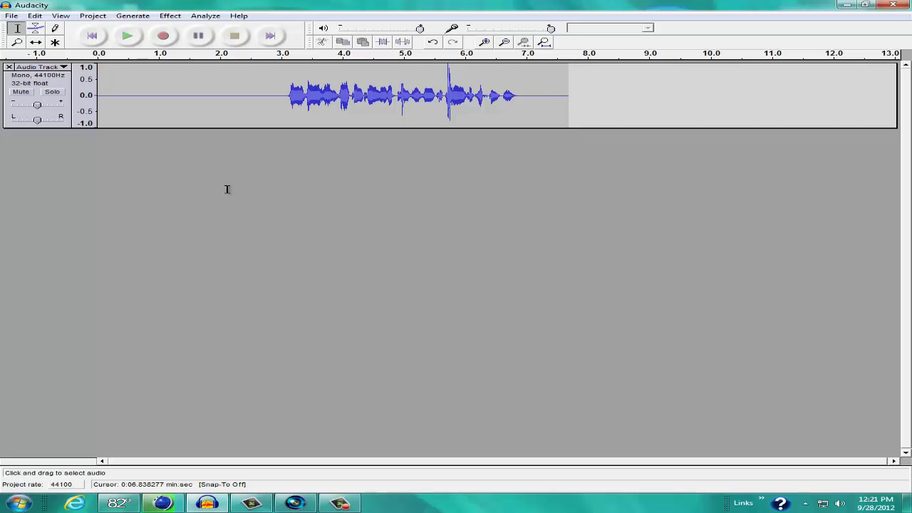
{"action": "left_click_drag", "start_coordinate": [517, 95], "coordinate": [567, 95]}
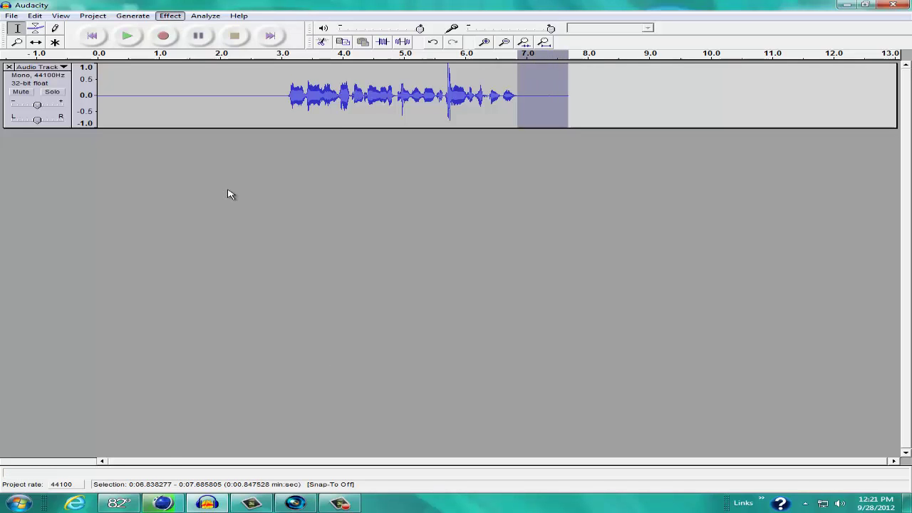
{"action": "left_click", "coordinate": [170, 16]}
{"action": "left_click", "coordinate": [228, 188]}
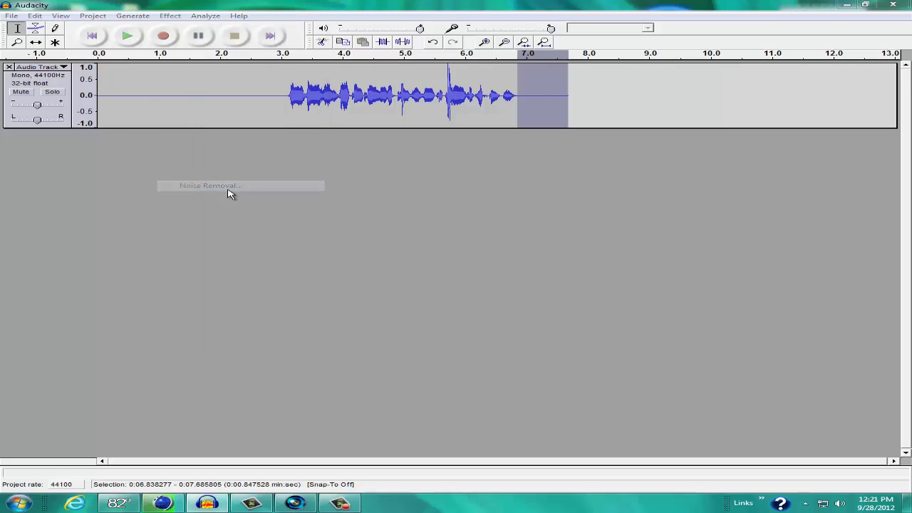
{"action": "key", "text": "Return"}
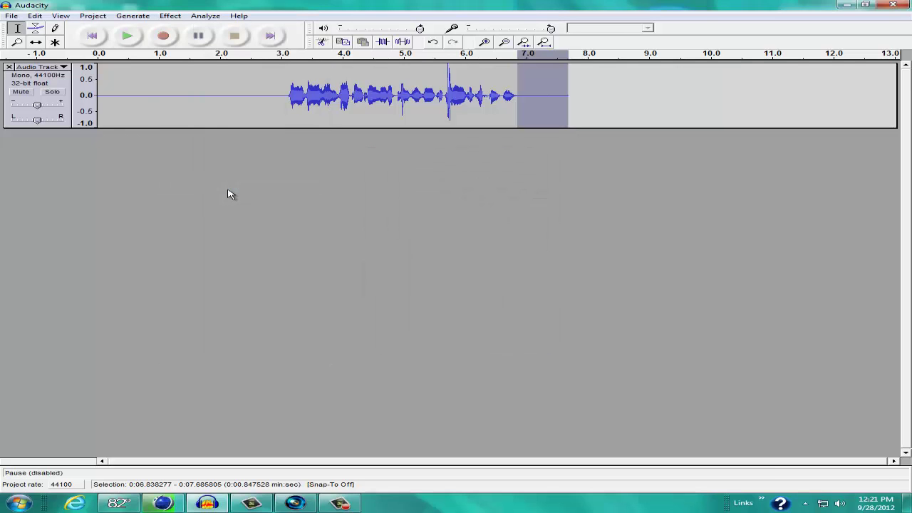
{"action": "key", "text": "alt+c"}
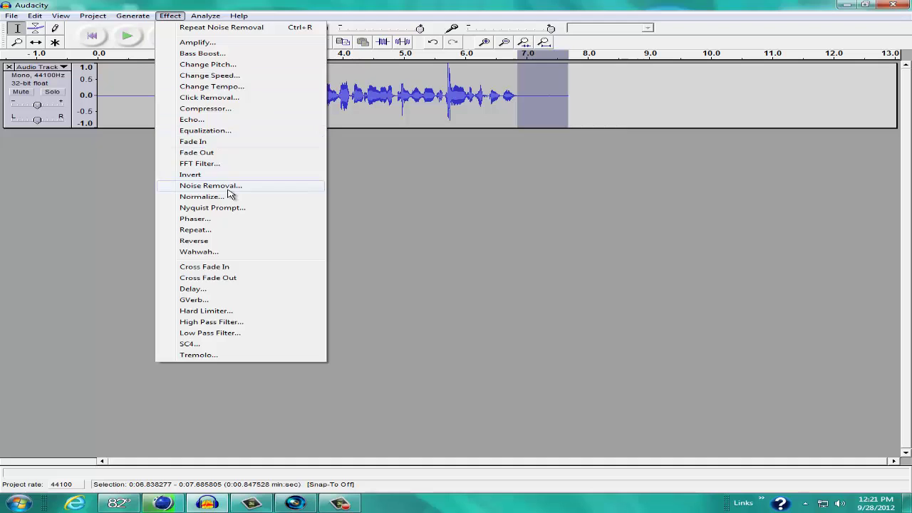
{"action": "left_click", "coordinate": [228, 188]}
{"action": "key", "text": "Escape"}
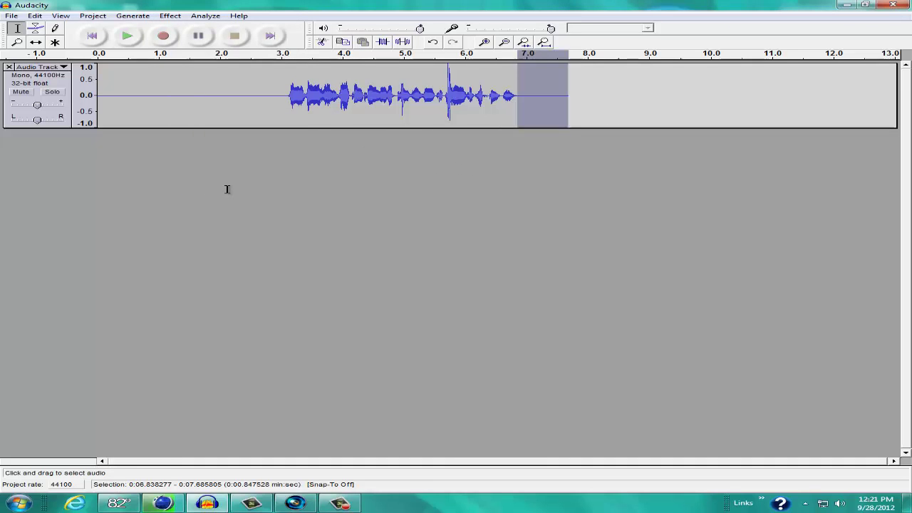
- Play the speech section from about 2.73 to 7.21 s to check the cleaned audio
{"action": "left_click_drag", "start_coordinate": [142, 95], "coordinate": [408, 95]}
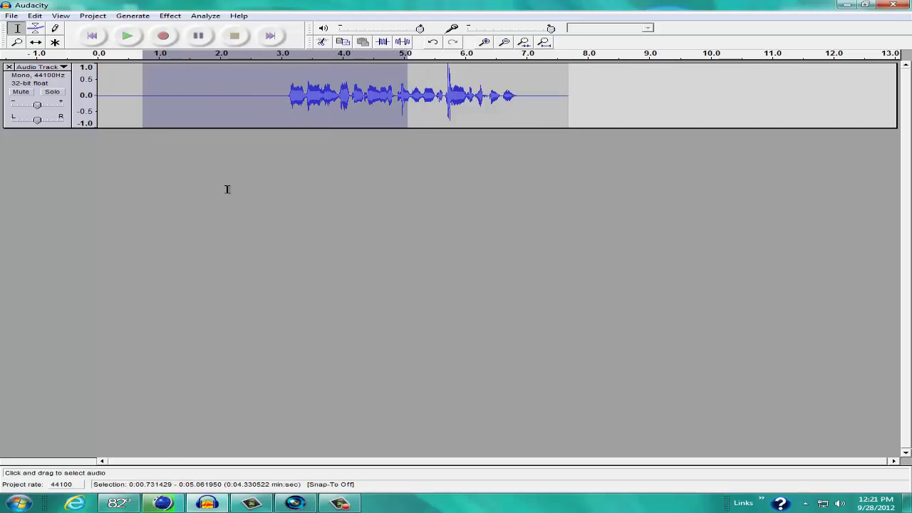
{"action": "left_click_drag", "start_coordinate": [265, 96], "coordinate": [539, 95]}
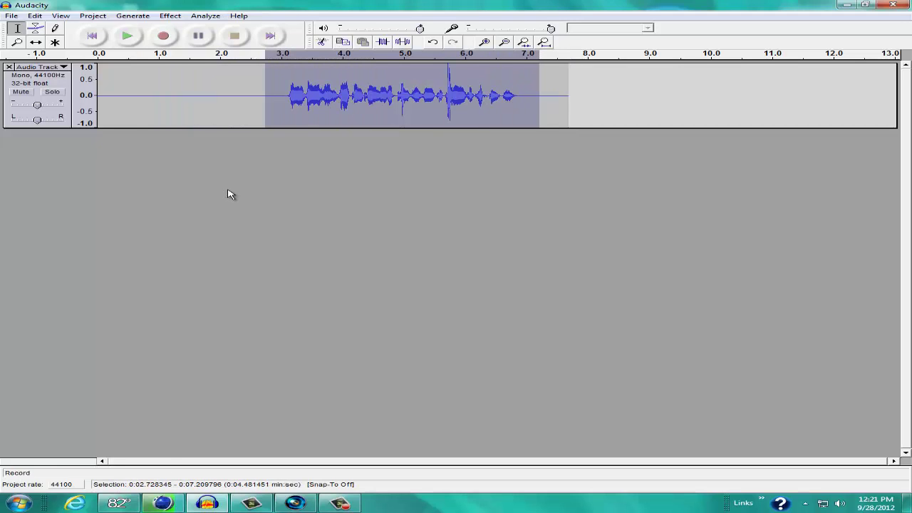
{"action": "left_click", "coordinate": [127, 36]}
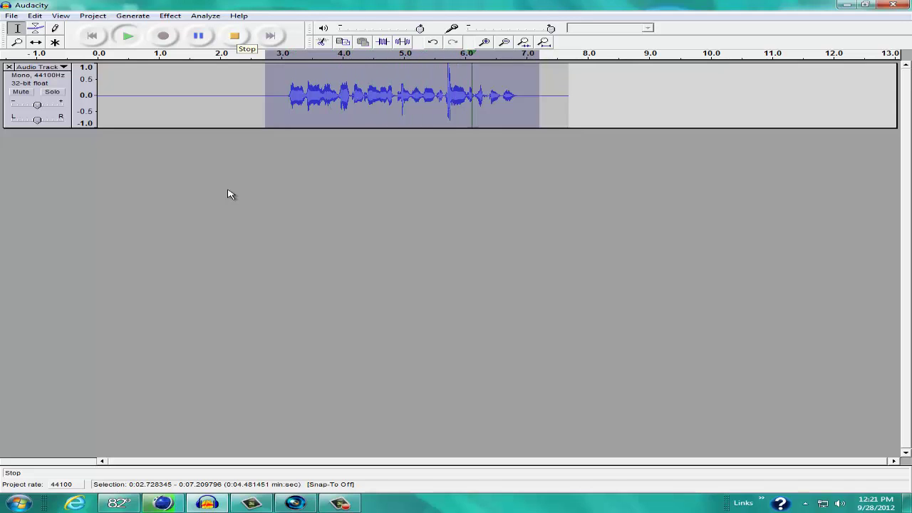
- Select only the spoken part of the track, fine-tuning its boundaries to about 3.12 and 6.84 s
{"action": "left_click", "coordinate": [295, 96]}
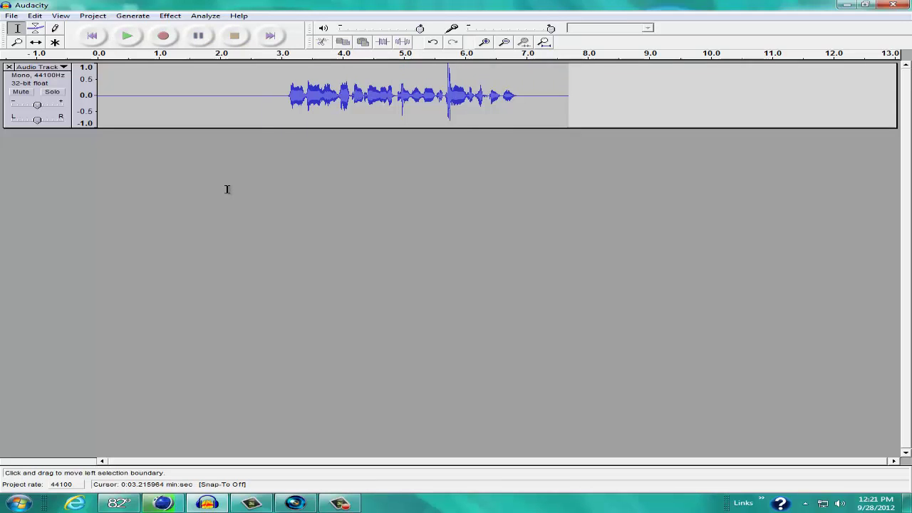
{"action": "left_click", "coordinate": [283, 95]}
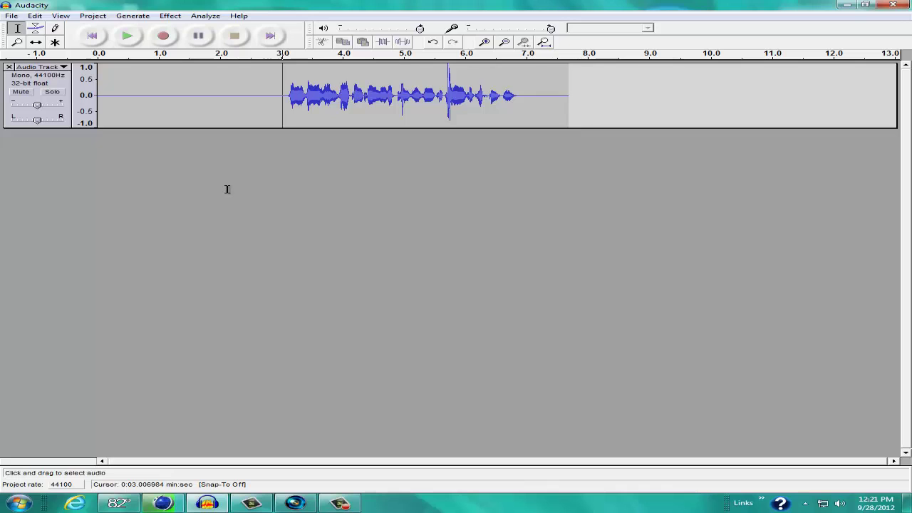
{"action": "left_click_drag", "start_coordinate": [288, 96], "coordinate": [515, 96]}
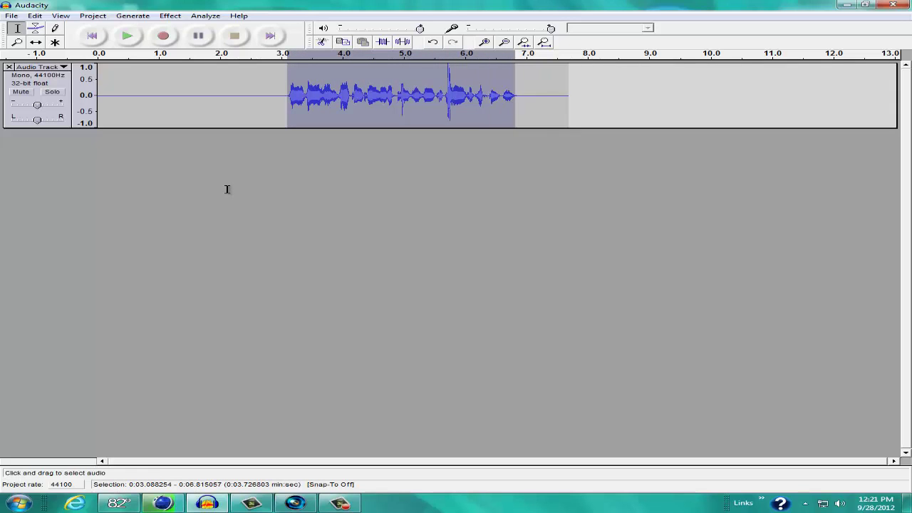
{"action": "key", "text": "shift+Right"}
{"action": "left_click_drag", "start_coordinate": [287, 95], "coordinate": [289, 95]}
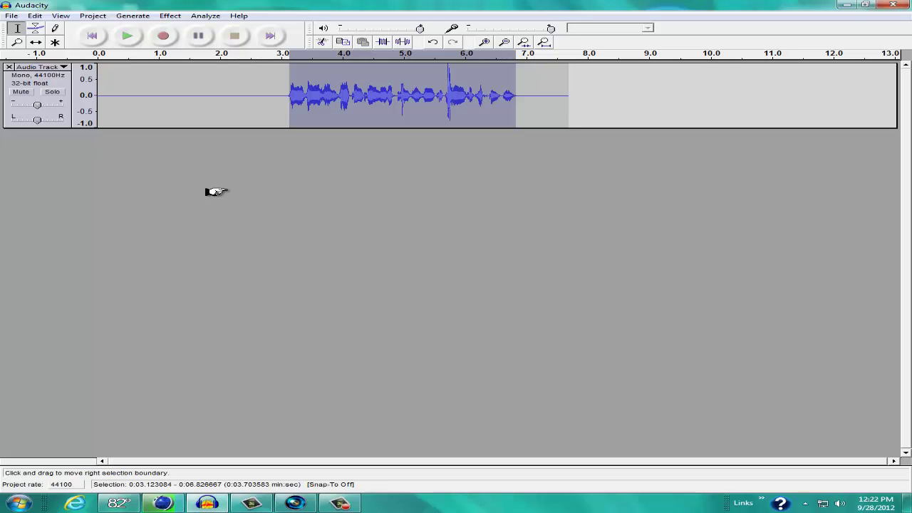
{"action": "left_click_drag", "start_coordinate": [516, 96], "coordinate": [515, 96]}
{"action": "left_click_drag", "start_coordinate": [516, 96], "coordinate": [516, 96]}
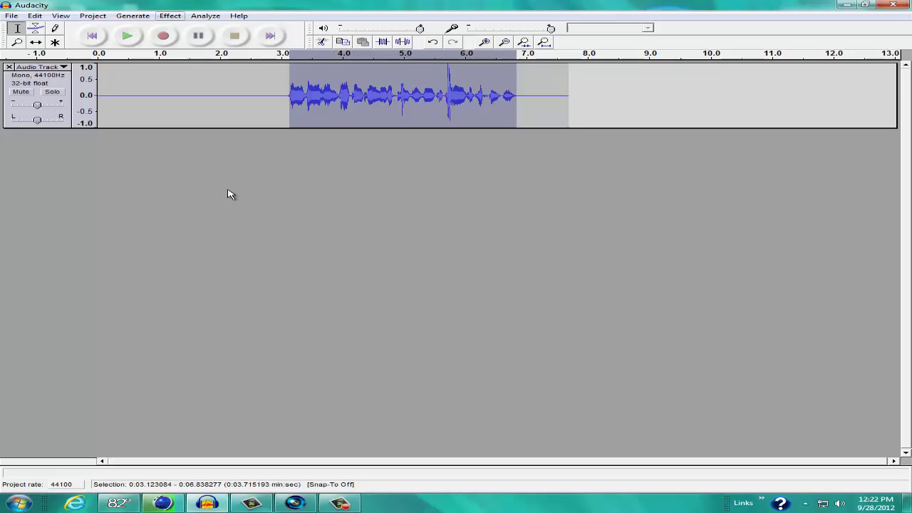
- Apply Bass Boost to the selected speech with a boost of 4 dB
{"action": "key", "text": "Down"}
{"action": "key", "text": "Down"}
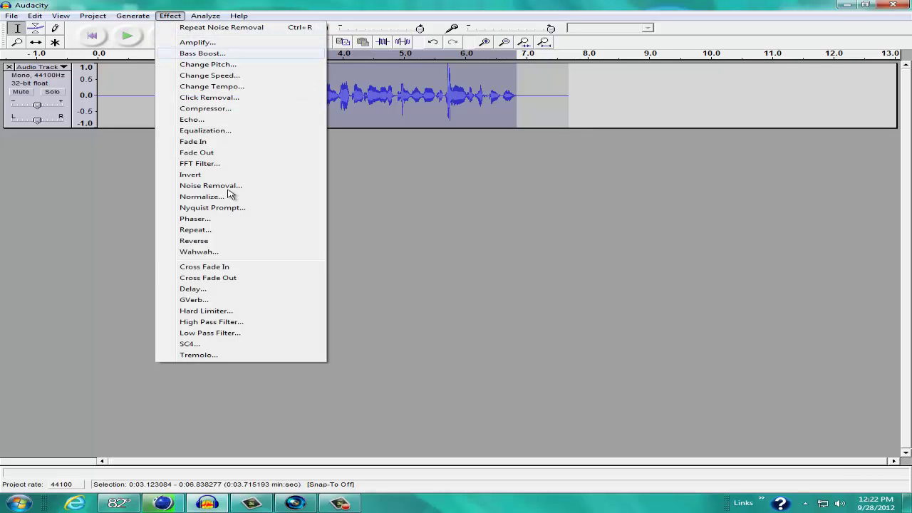
{"action": "key", "text": "Return"}
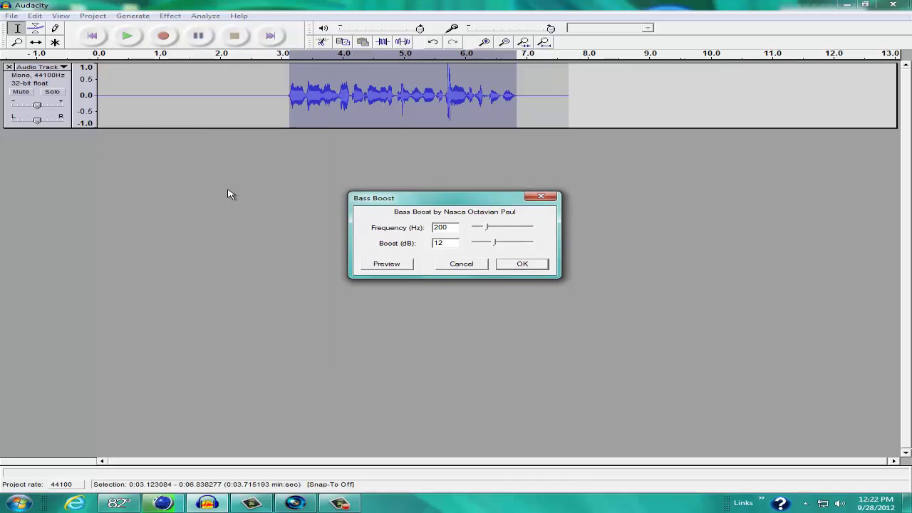
{"action": "key", "text": "Tab"}
{"action": "type", "text": "4"}
{"action": "key", "text": "Return"}
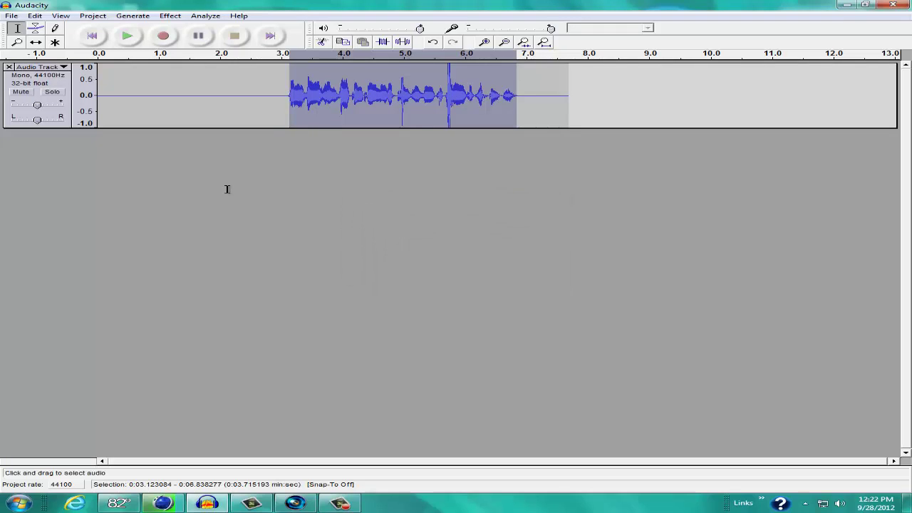
- Clear the selection and export the whole track to the Desktop as a WAV file named "Tut with effects"
{"action": "left_click", "coordinate": [227, 188]}
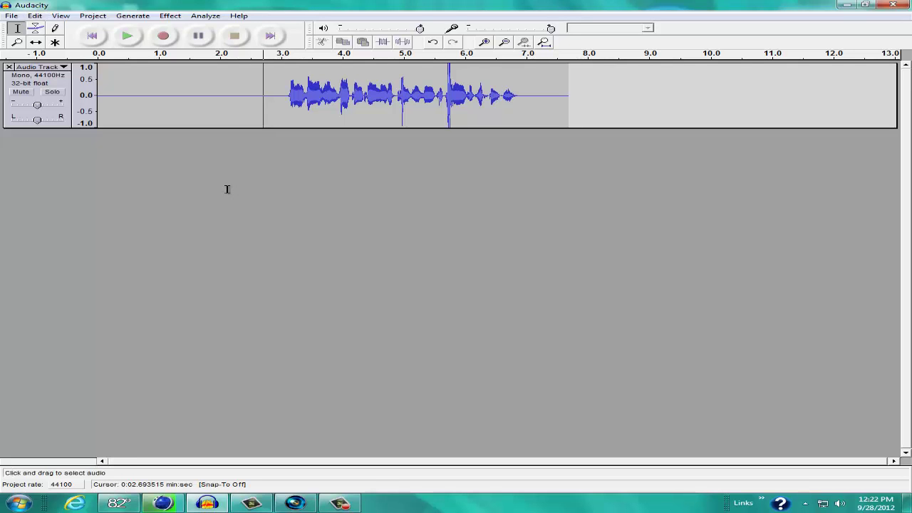
{"action": "key", "text": "Left"}
{"action": "left_click", "coordinate": [139, 95]}
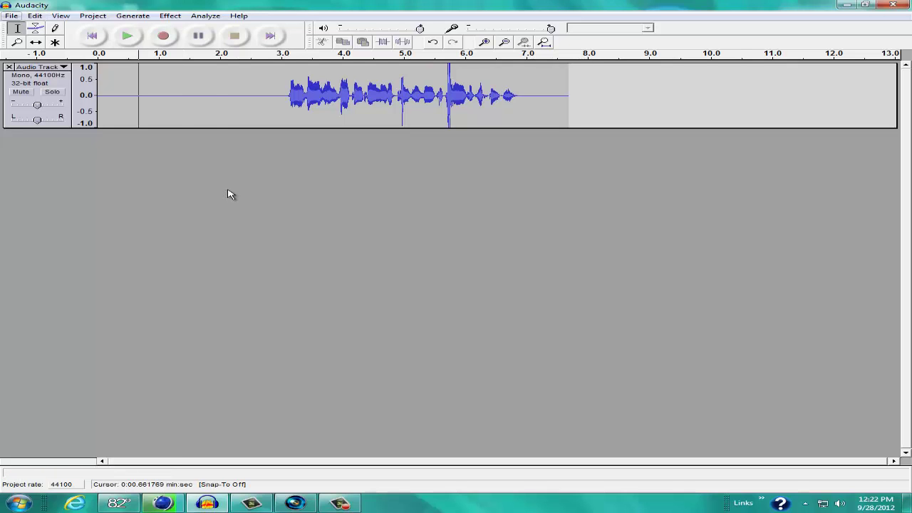
{"action": "left_click", "coordinate": [12, 15]}
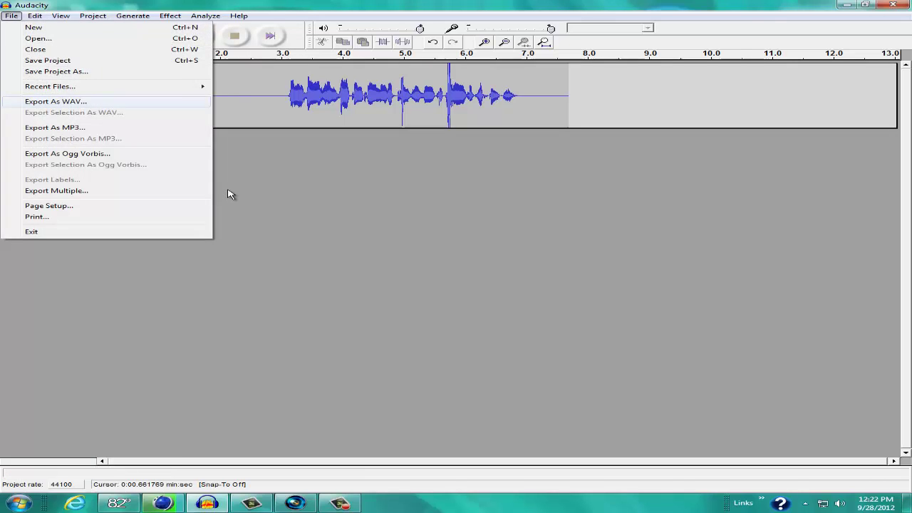
{"action": "left_click", "coordinate": [54, 101]}
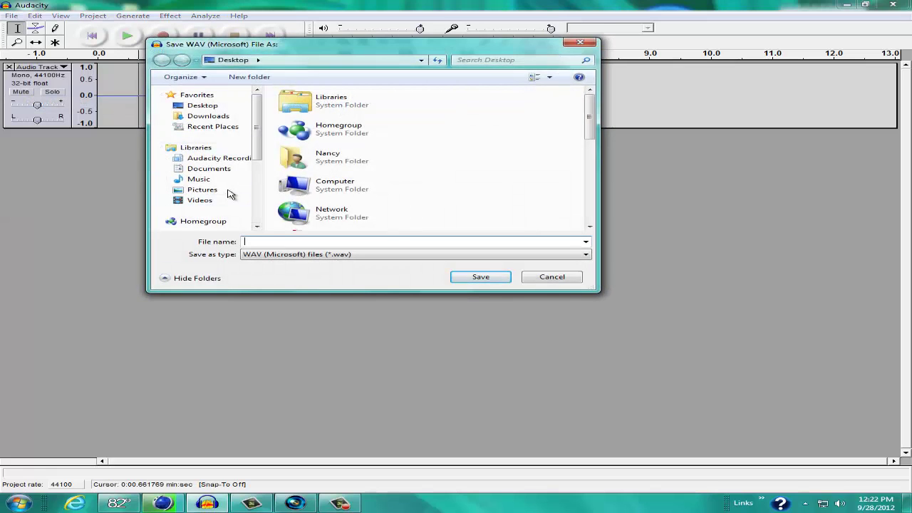
{"action": "left_click", "coordinate": [202, 105]}
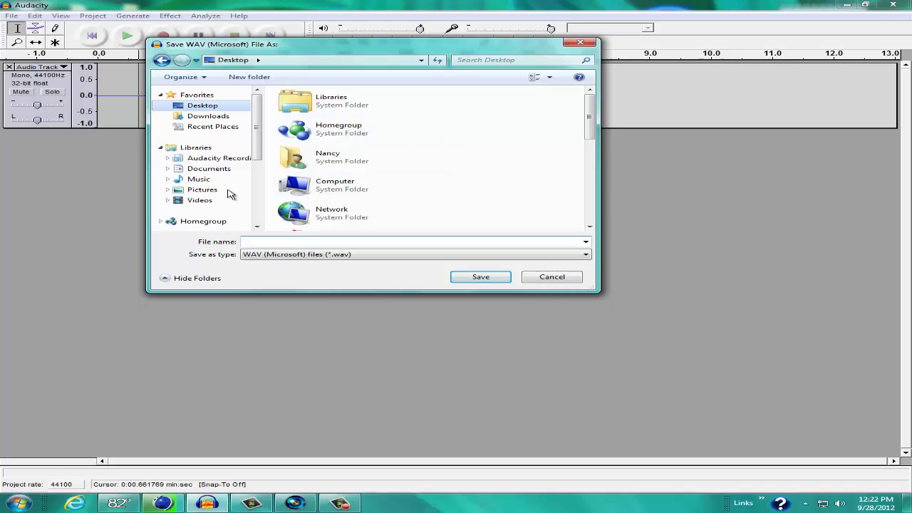
{"action": "left_click", "coordinate": [356, 242]}
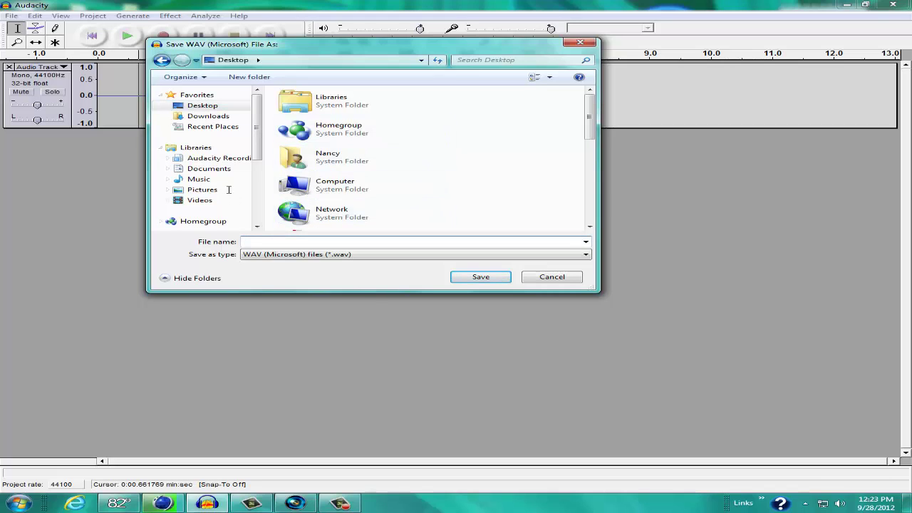
{"action": "type", "text": "T"}
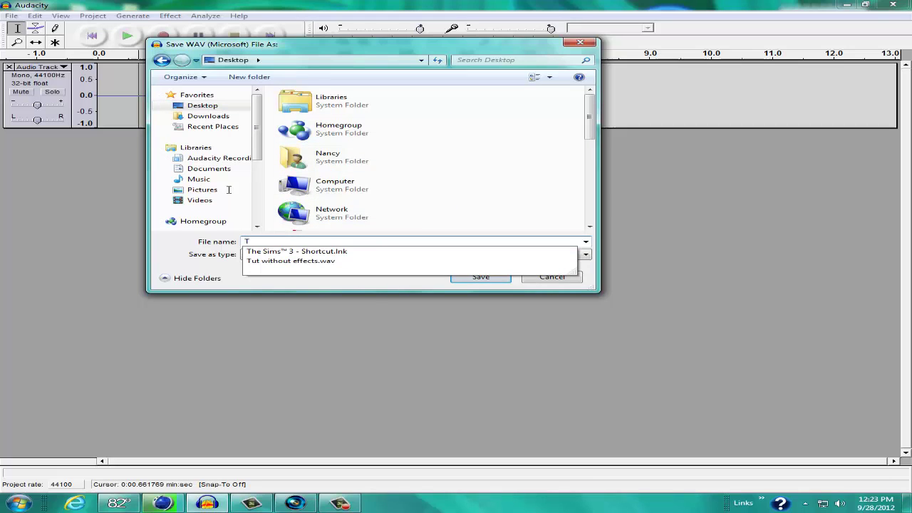
{"action": "type", "text": "ut wi"}
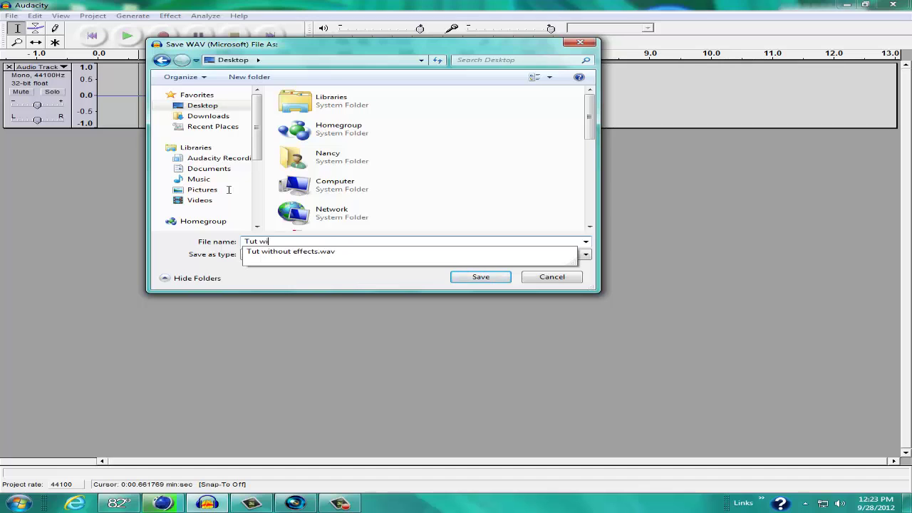
{"action": "type", "text": "th effects"}
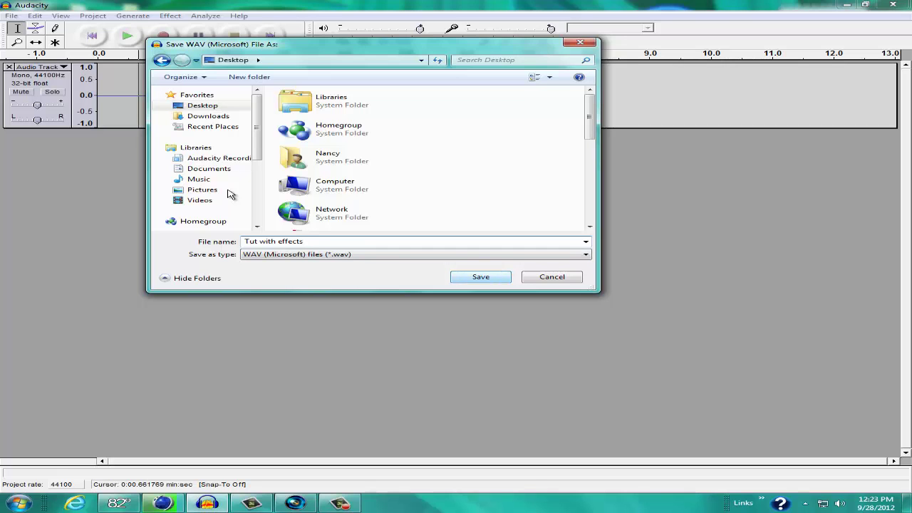
{"action": "key", "text": "Return"}
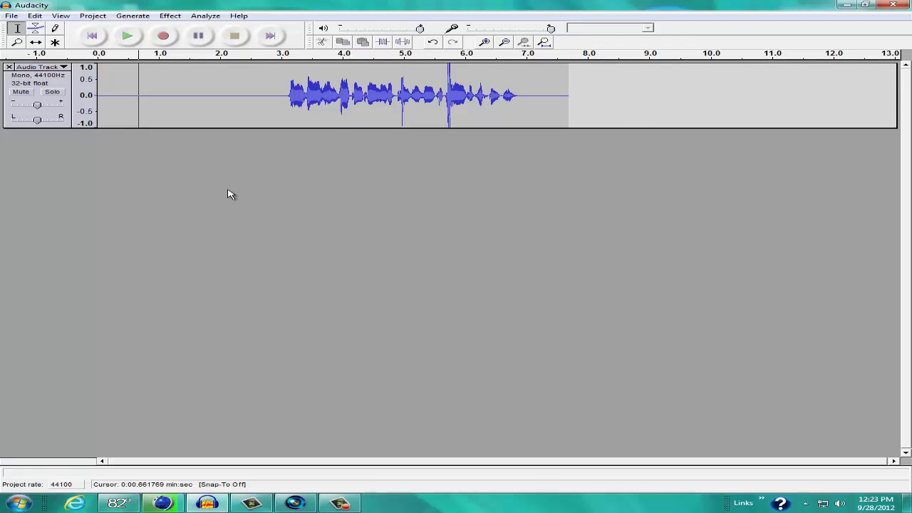
{"action": "key", "text": "alt+F4"}
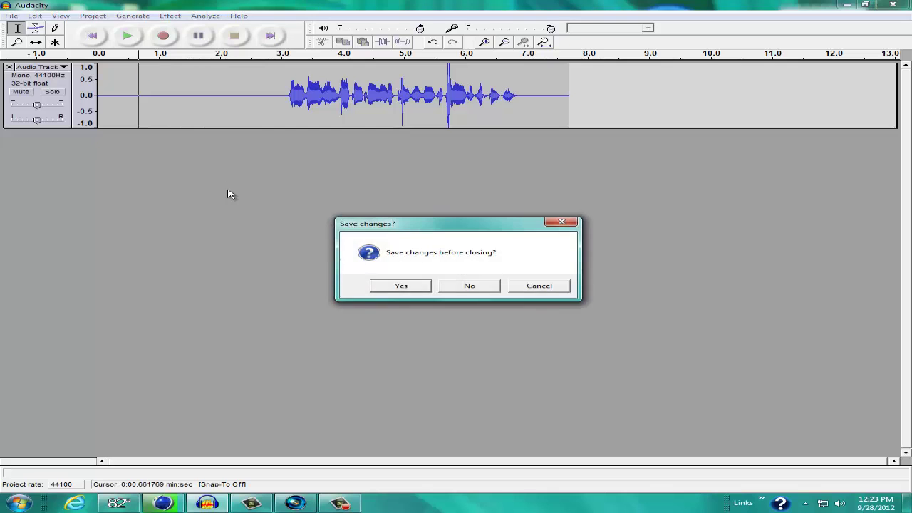
{"action": "key", "text": "Return"}
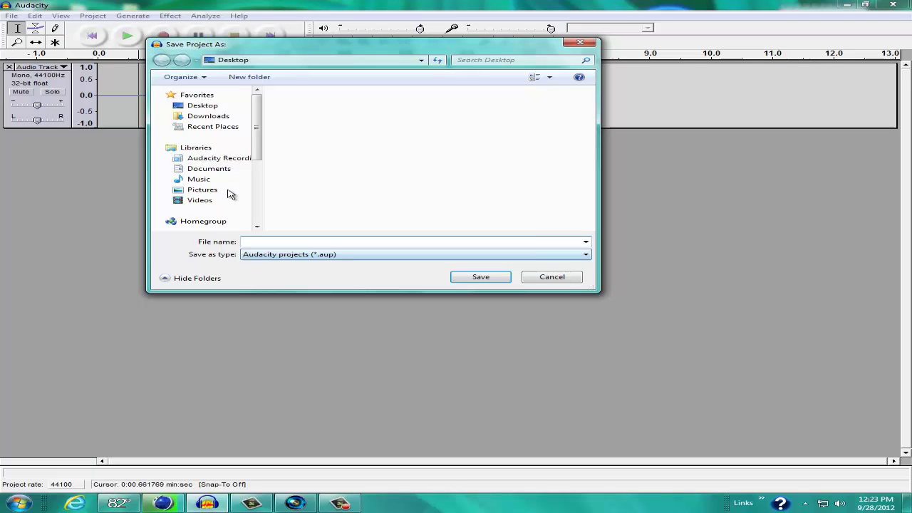
{"action": "key", "text": "Escape"}
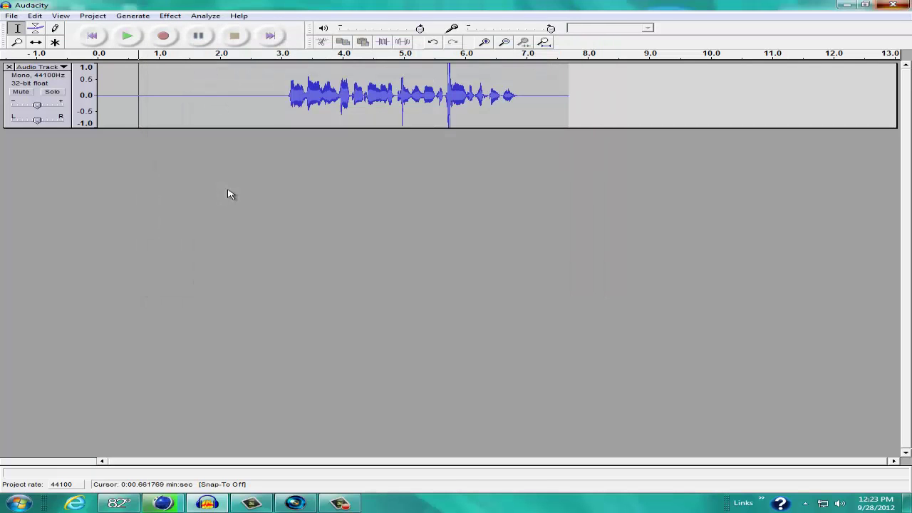
- Close Audacity without saving the changes to the project
{"action": "key", "text": "alt+F4"}
{"action": "key", "text": "Right"}
{"action": "key", "text": "Return"}
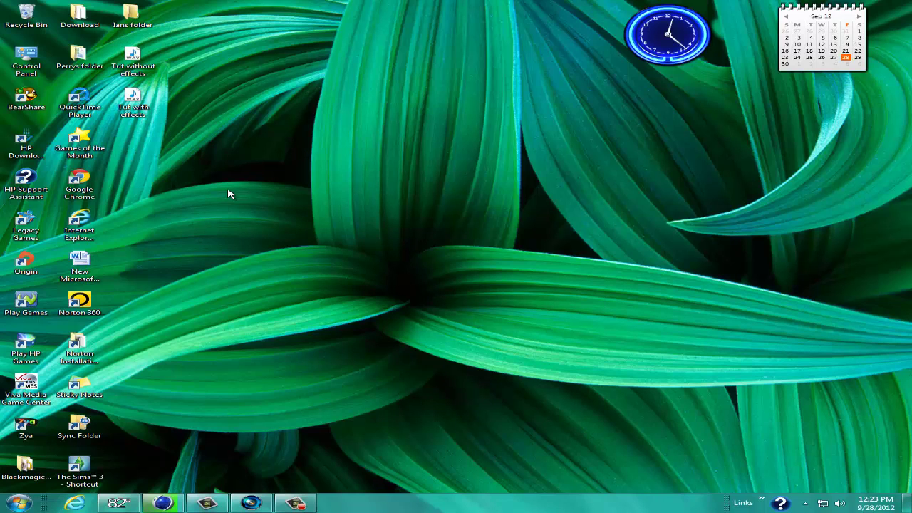
- Switch to Vegas Pro and import the "Tut with effects" WAV file from the Desktop into the project media
{"action": "left_click", "coordinate": [252, 503]}
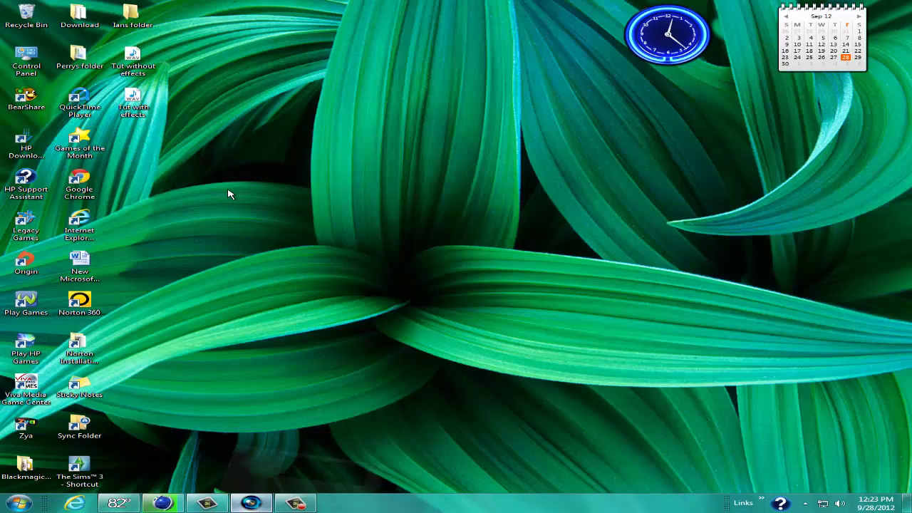
{"action": "left_click", "coordinate": [11, 16]}
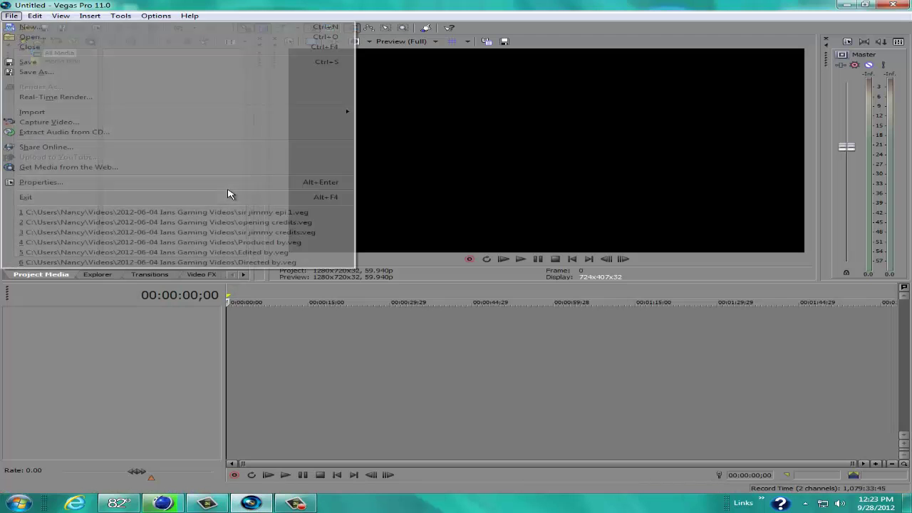
{"action": "key", "text": "Up"}
{"action": "key", "text": "Up"}
{"action": "key", "text": "Right"}
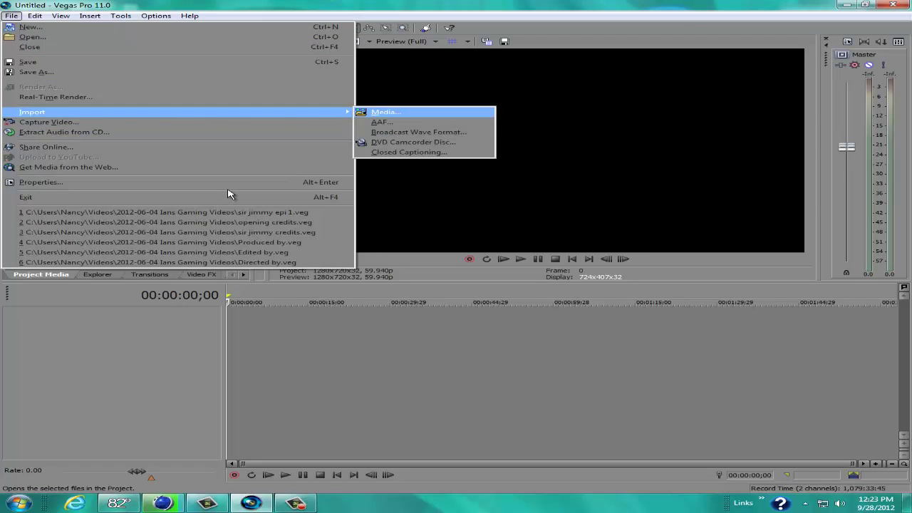
{"action": "key", "text": "Return"}
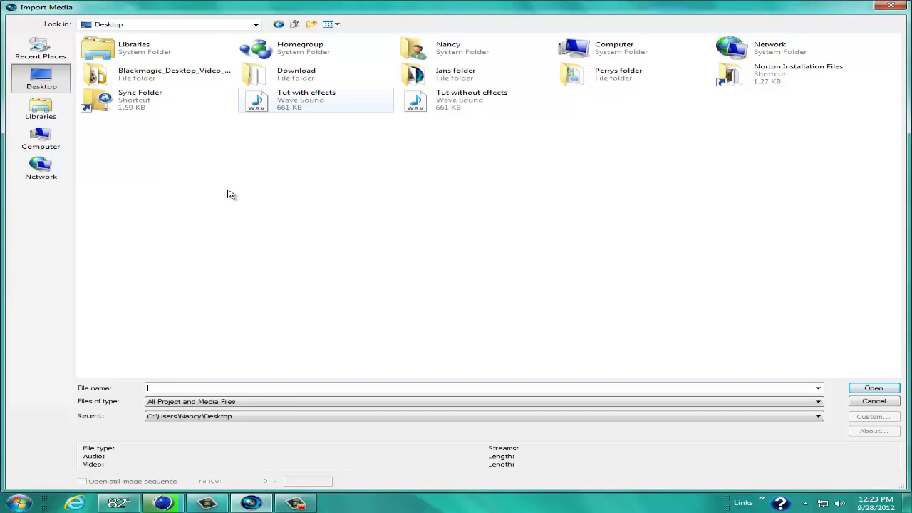
{"action": "left_click", "coordinate": [313, 101]}
{"action": "key", "text": "Return"}
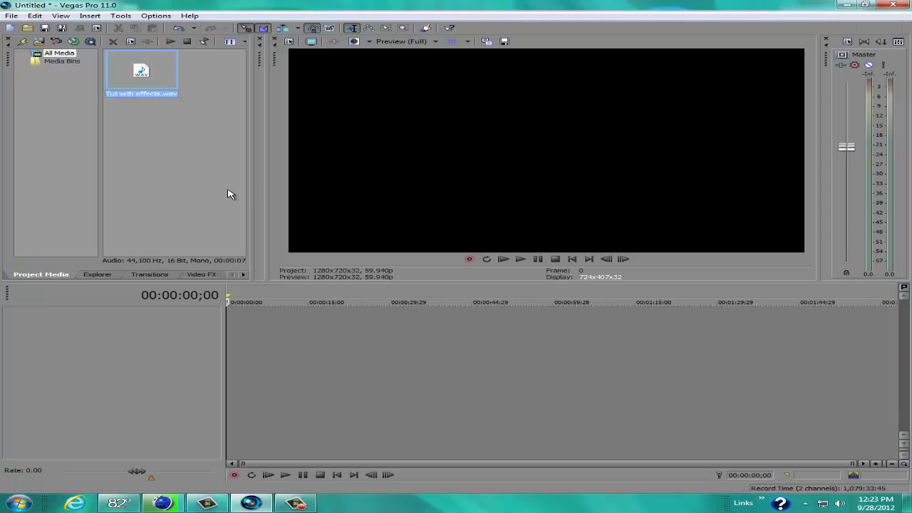
- Place the "Tut with effects" clip at the start of the timeline on a new audio track
{"action": "mouse_move", "coordinate": [141, 71]}
{"action": "left_mouse_down"}
{"action": "mouse_move", "coordinate": [228, 191]}
{"action": "mouse_move", "coordinate": [228, 324]}
{"action": "left_mouse_up"}
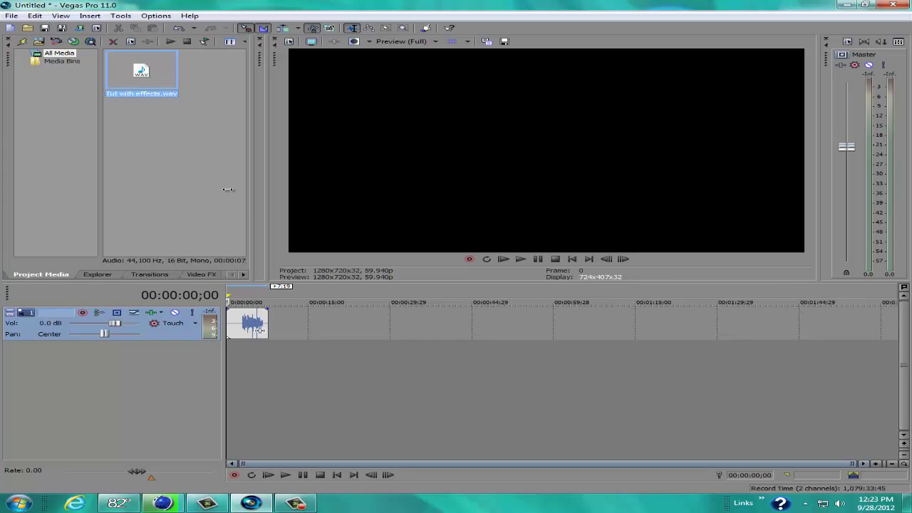
{"action": "left_click", "coordinate": [229, 194]}
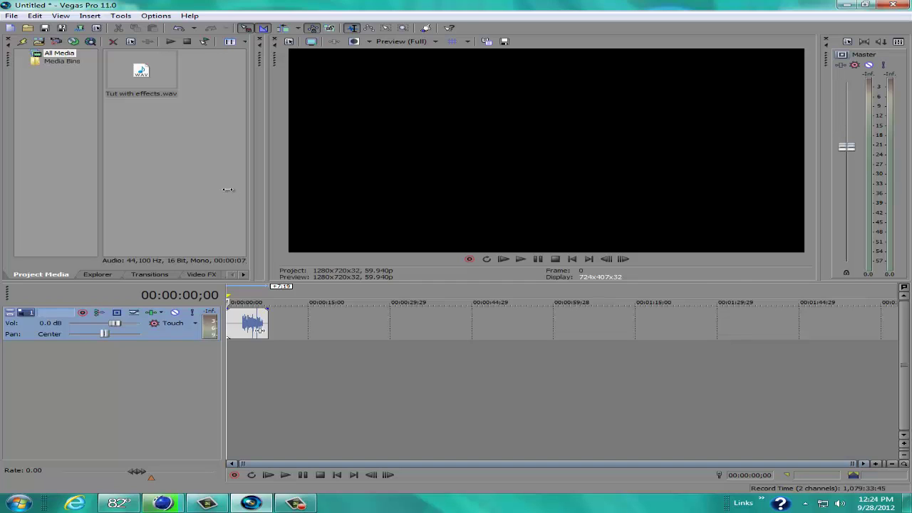
{"action": "scroll", "coordinate": [228, 189], "scroll_direction": "up", "scroll_amount": 10}
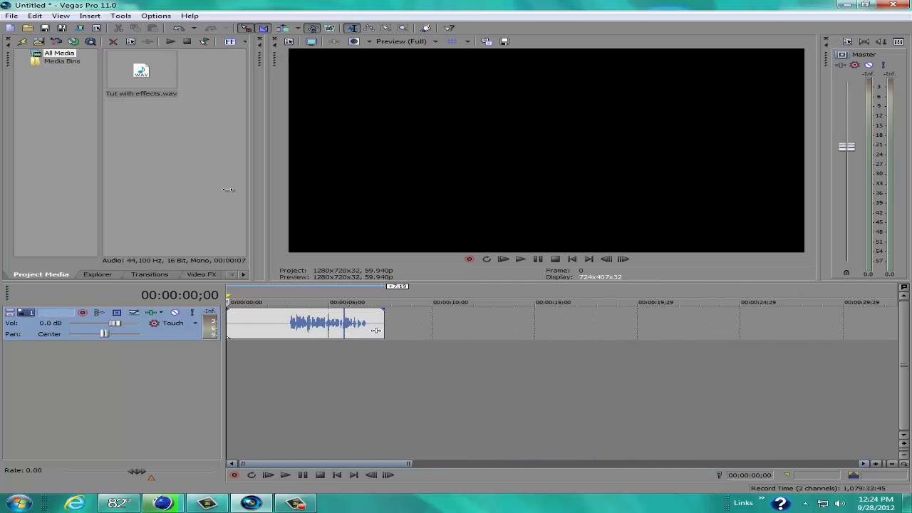
{"action": "scroll", "coordinate": [228, 190], "scroll_direction": "up", "scroll_amount": 6}
{"action": "scroll", "coordinate": [228, 189], "scroll_direction": "down", "scroll_amount": 1}
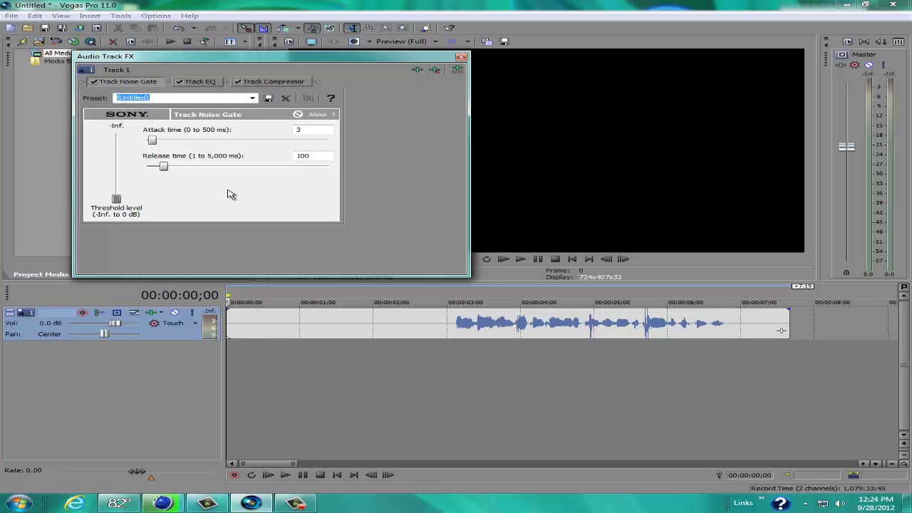
- Turn off the Track Noise Gate and set Track EQ band 1 to 87 Hz with a gain of 2.3 dB
{"action": "left_click", "coordinate": [94, 81]}
{"action": "left_click", "coordinate": [199, 82]}
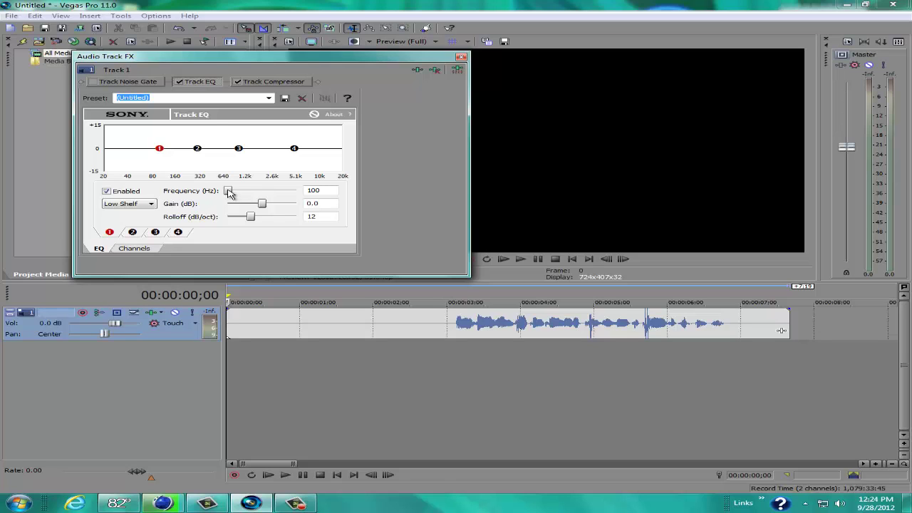
{"action": "left_click", "coordinate": [228, 192]}
{"action": "type", "text": "87"}
{"action": "key", "text": "Tab"}
{"action": "type", "text": "2.3"}
{"action": "key", "text": "Return"}
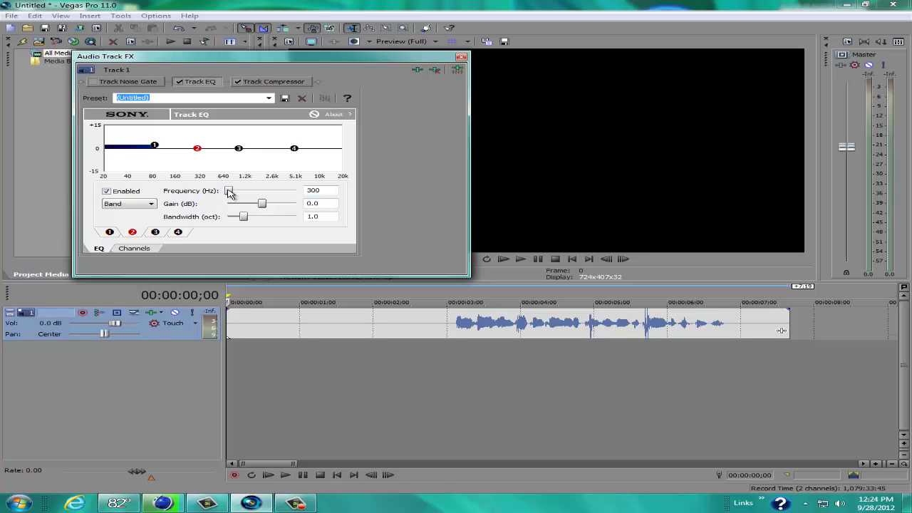
- Set Track EQ band 2 to a frequency of 135 Hz with a gain of -2.9 dB
{"action": "key", "text": "Tab"}
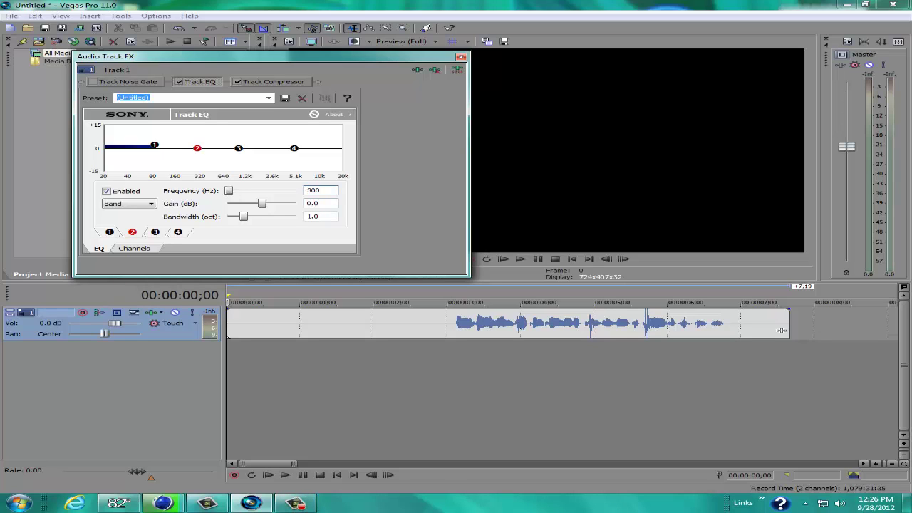
{"action": "left_click", "coordinate": [229, 191]}
{"action": "type", "text": "1"}
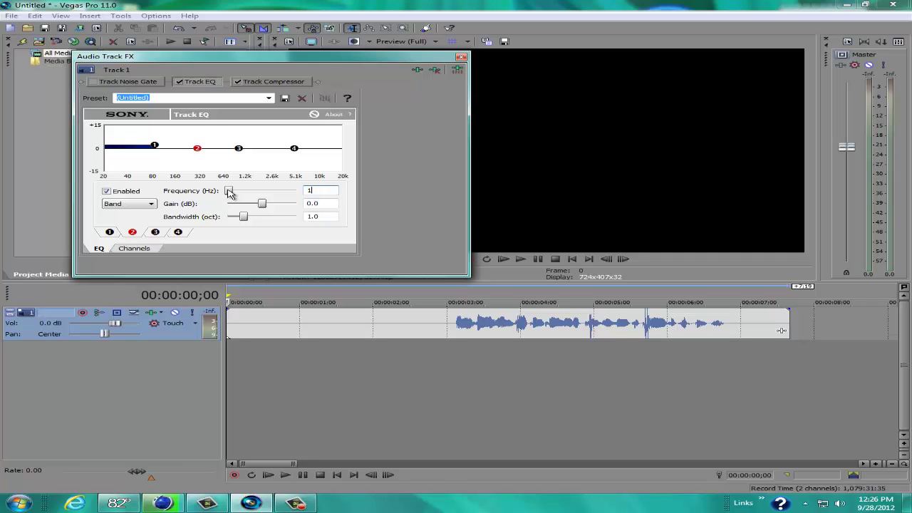
{"action": "type", "text": "35"}
{"action": "key", "text": "Tab"}
{"action": "type", "text": "-2."}
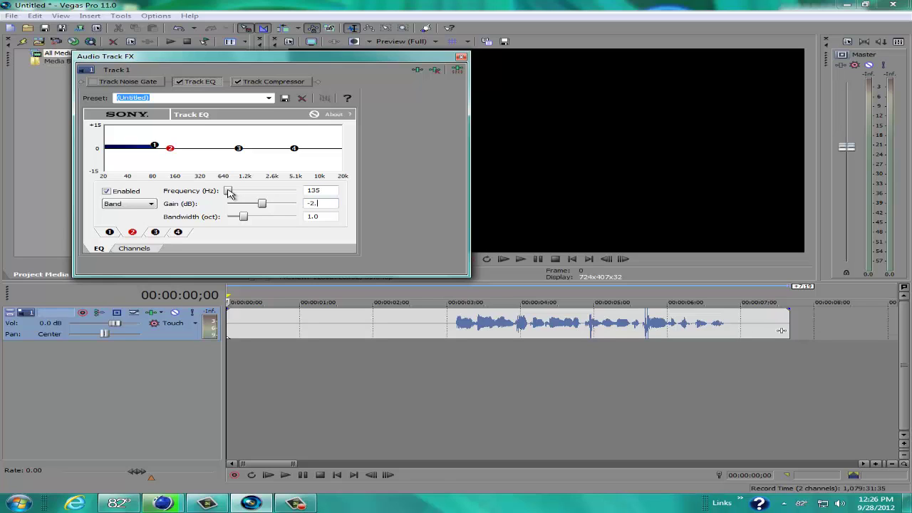
{"action": "type", "text": "9"}
{"action": "key", "text": "Return"}
- Set Track EQ band 3 to a frequency of 227 Hz with a gain of -2.9 dB
{"action": "key", "text": "Left"}
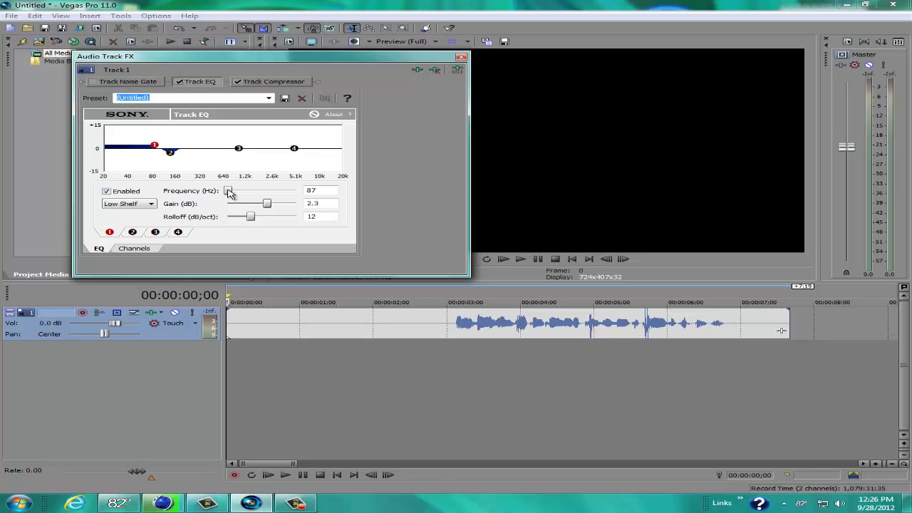
{"action": "key", "text": "3"}
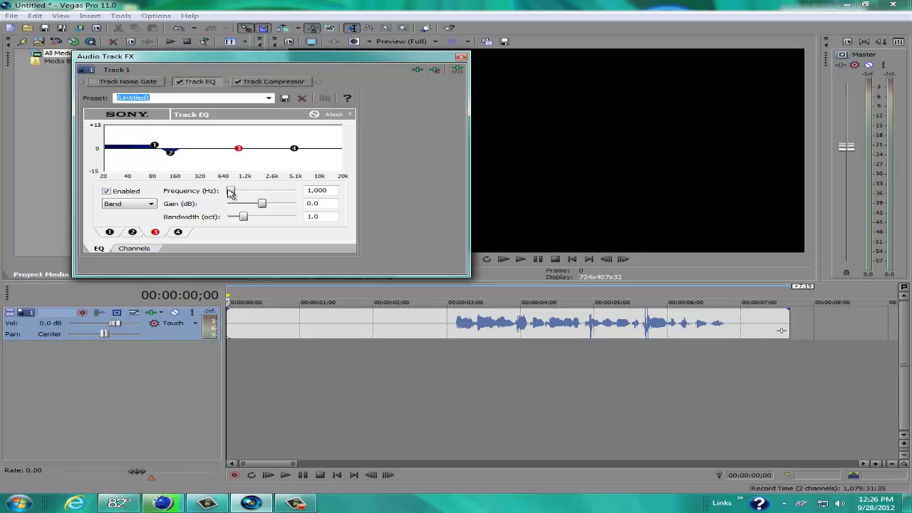
{"action": "key", "text": "4"}
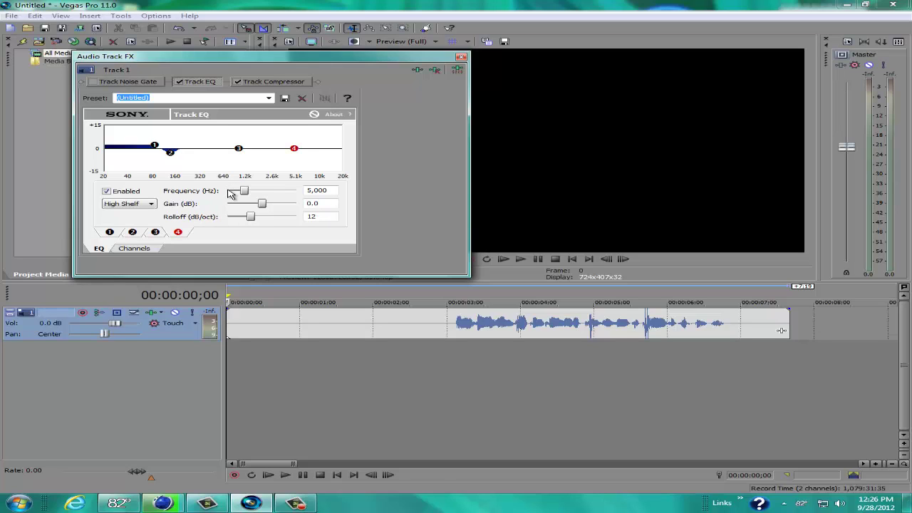
{"action": "key", "text": "3"}
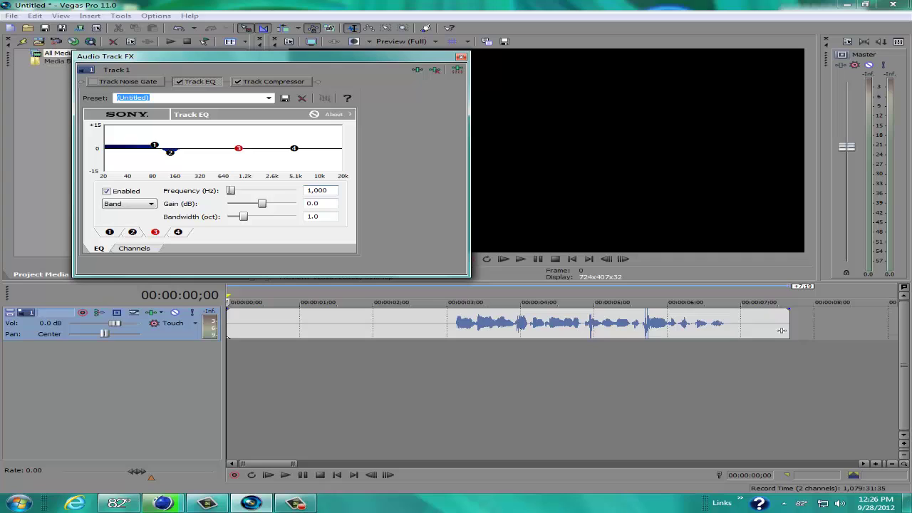
{"action": "left_click_drag", "start_coordinate": [328, 191], "coordinate": [229, 191]}
{"action": "type", "text": "227"}
{"action": "key", "text": "Tab"}
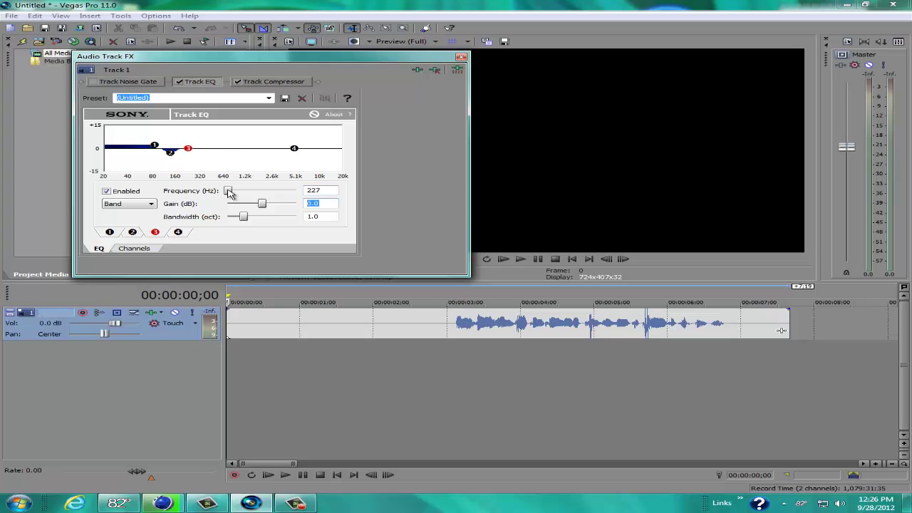
{"action": "type", "text": "-2.9"}
{"action": "key", "text": "Return"}
- Set Track EQ band 4 to a frequency of 4880 Hz with a gain of 2.6 dB
{"action": "key", "text": "ctrl+Tab"}
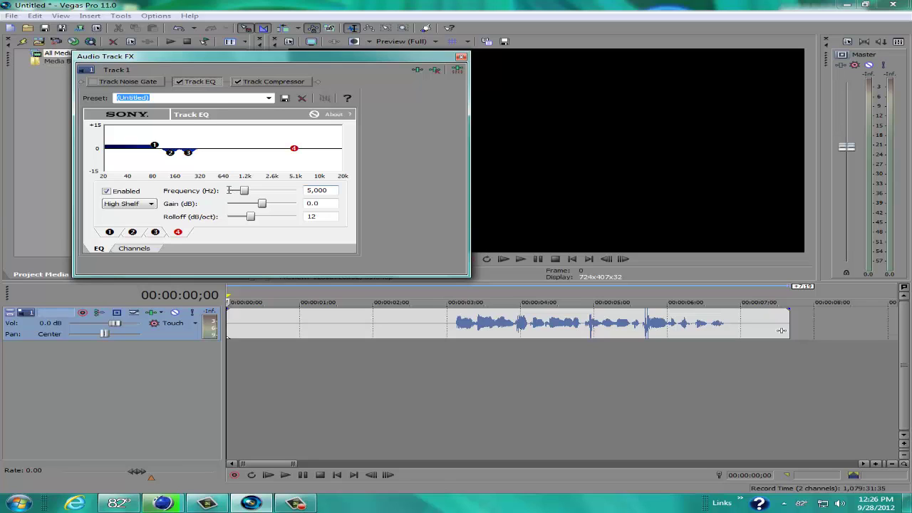
{"action": "left_click_drag", "start_coordinate": [328, 191], "coordinate": [229, 190]}
{"action": "type", "text": "4880"}
{"action": "key", "text": "Tab"}
{"action": "type", "text": "2.6"}
{"action": "key", "text": "Return"}
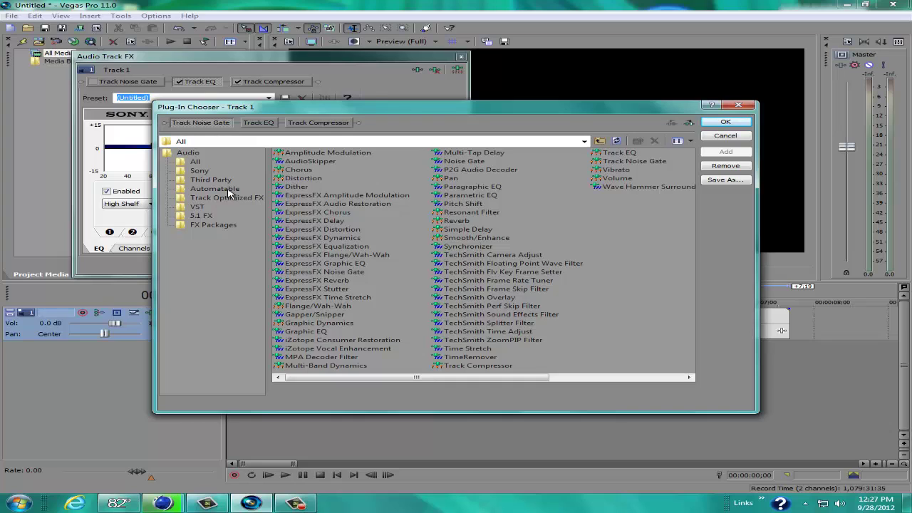
- Add the Smooth/Enhance plug-in to the end of Track 1's audio effects chain
{"action": "left_click", "coordinate": [476, 237]}
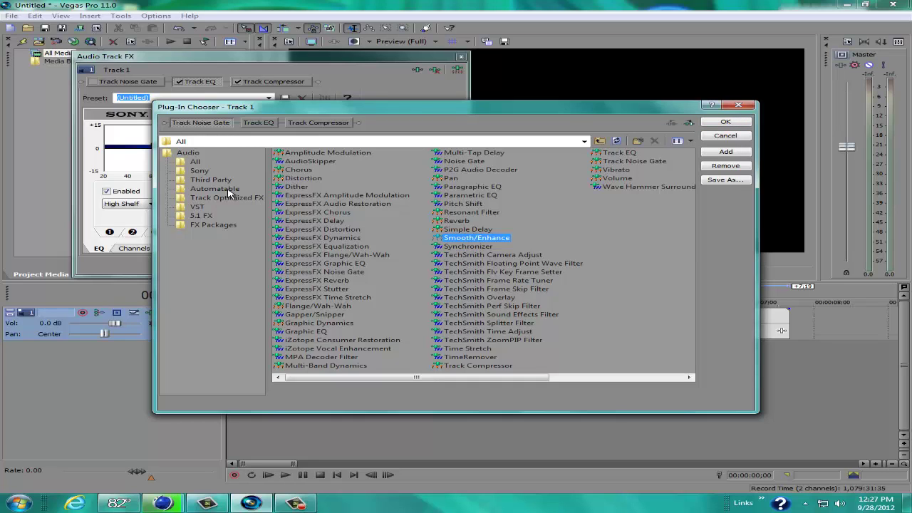
{"action": "left_click_drag", "start_coordinate": [456, 107], "coordinate": [458, 121]}
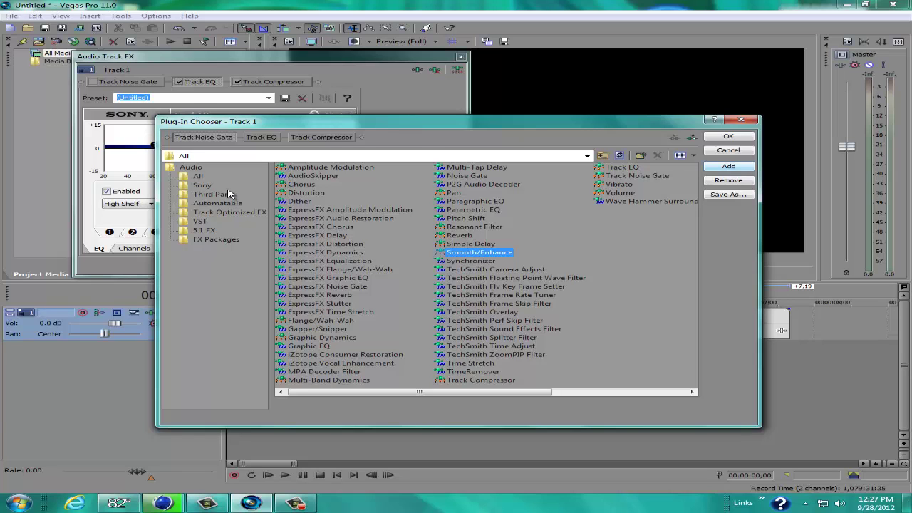
{"action": "key", "text": "Return"}
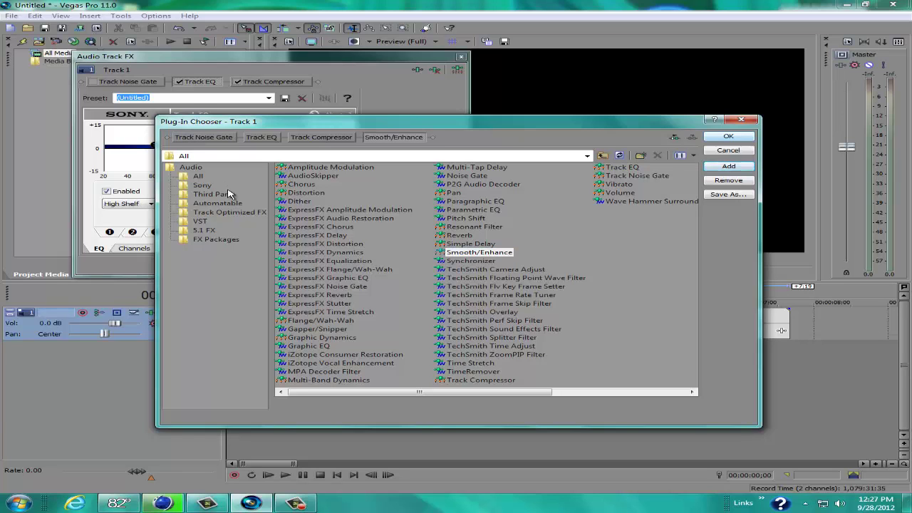
{"action": "key", "text": "Return"}
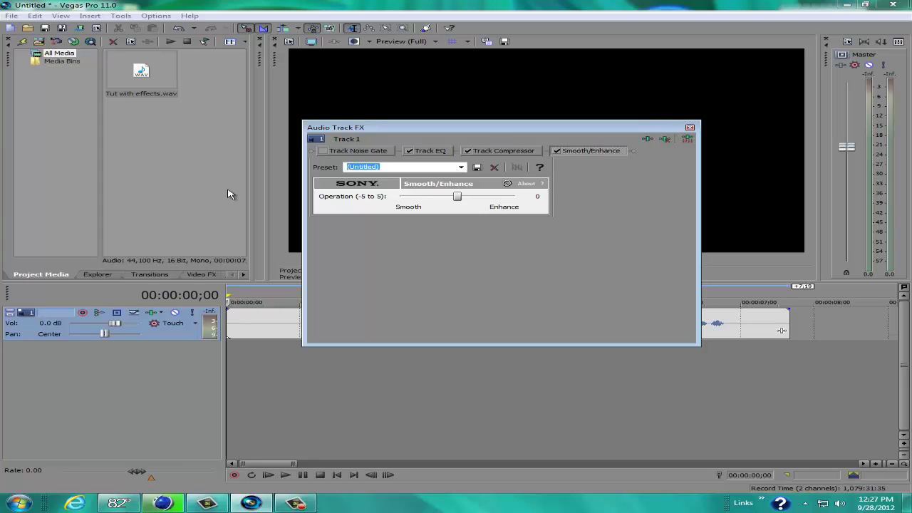
- Set the Smooth/Enhance operation to 2 toward Enhance and close the track effects window
{"action": "key", "text": "Right"}
{"action": "key", "text": "Right"}
{"action": "key", "text": "Left"}
{"action": "key", "text": "Left"}
{"action": "key", "text": "Left"}
{"action": "key", "text": "Left"}
{"action": "key", "text": "Right"}
{"action": "key", "text": "Right"}
{"action": "key", "text": "Right"}
{"action": "key", "text": "Right"}
{"action": "key", "text": "Right"}
{"action": "key", "text": "Left"}
{"action": "key", "text": "Left"}
{"action": "key", "text": "Right"}
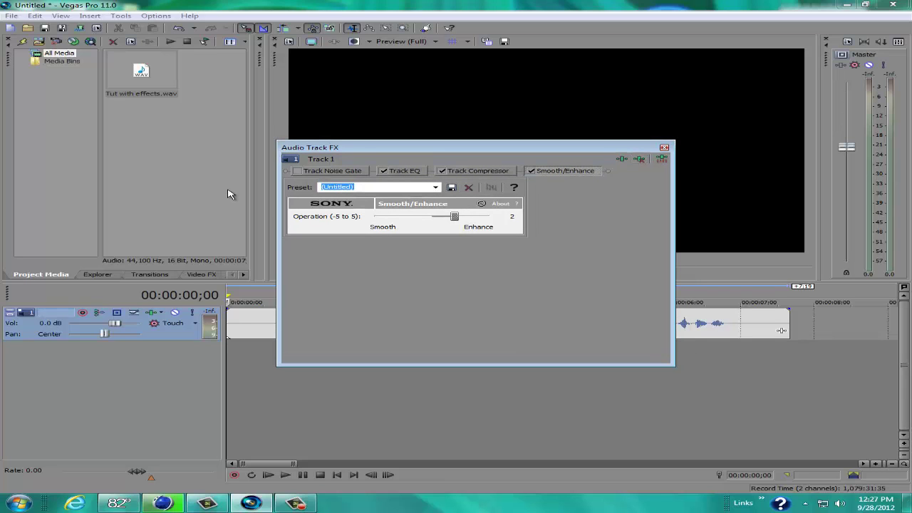
{"action": "left_click", "coordinate": [664, 147]}
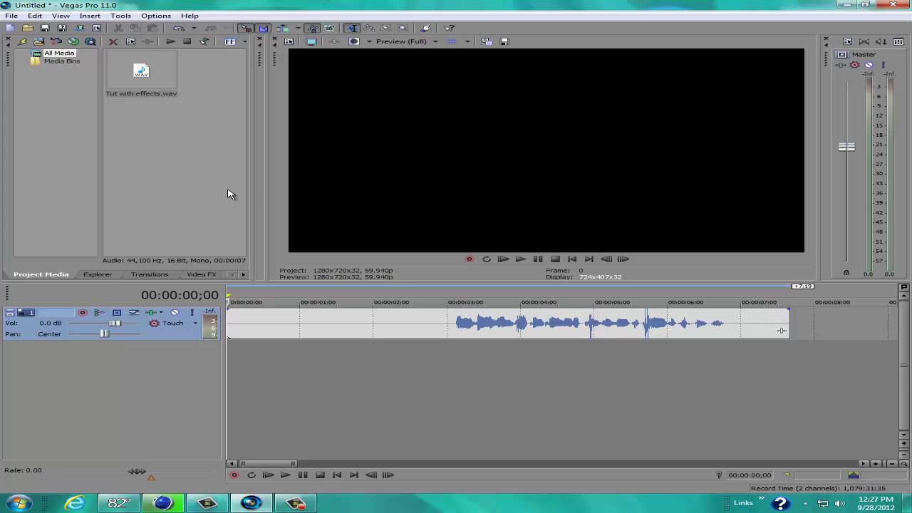